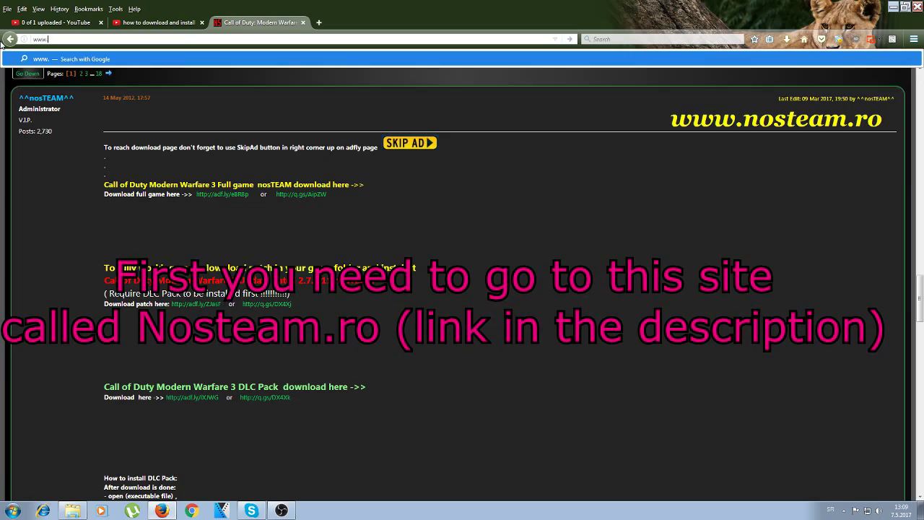
# - Go to the nosteam.ro website, open the Call of Duty: Modern Warfare 3 multiplayer + SP page and highlight its patch note
pyautogui.write('team.ro')
pyautogui.press('Return')
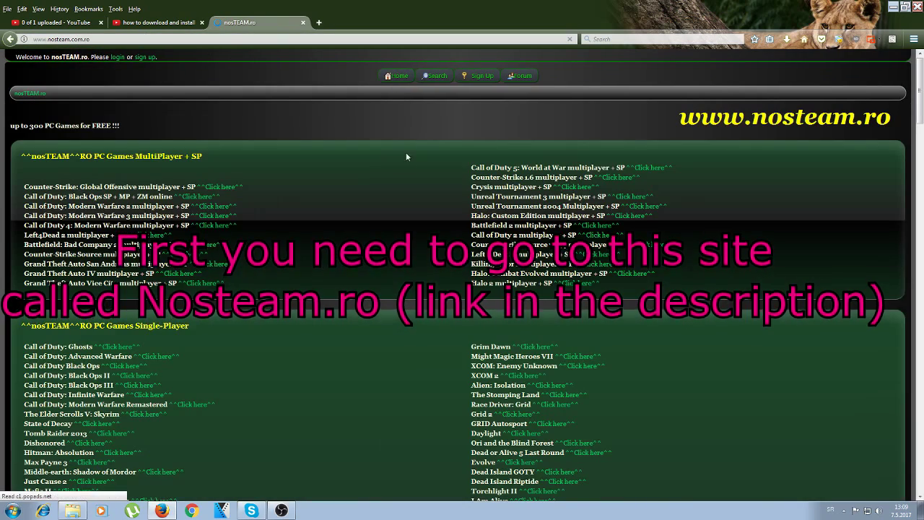
pyautogui.scroll(-3, 363, 208)
pyautogui.scroll(1, 364, 208)
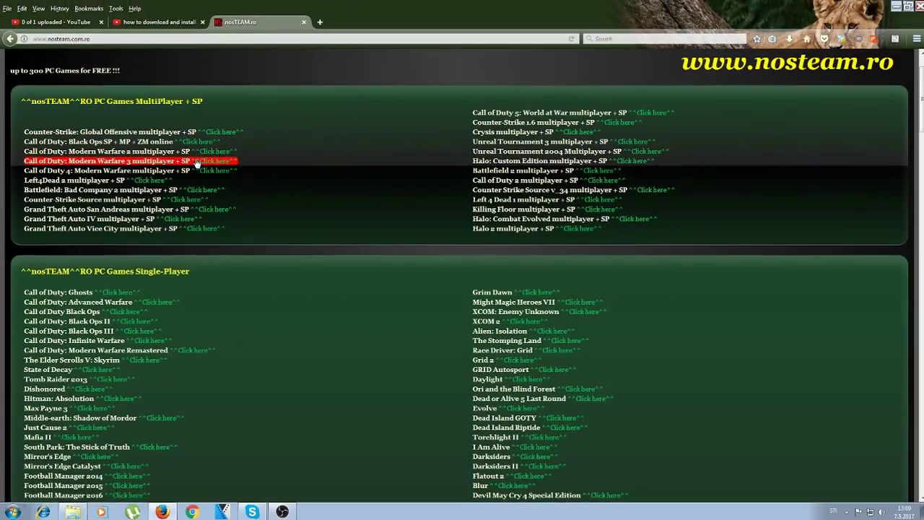
pyautogui.click(196, 162)
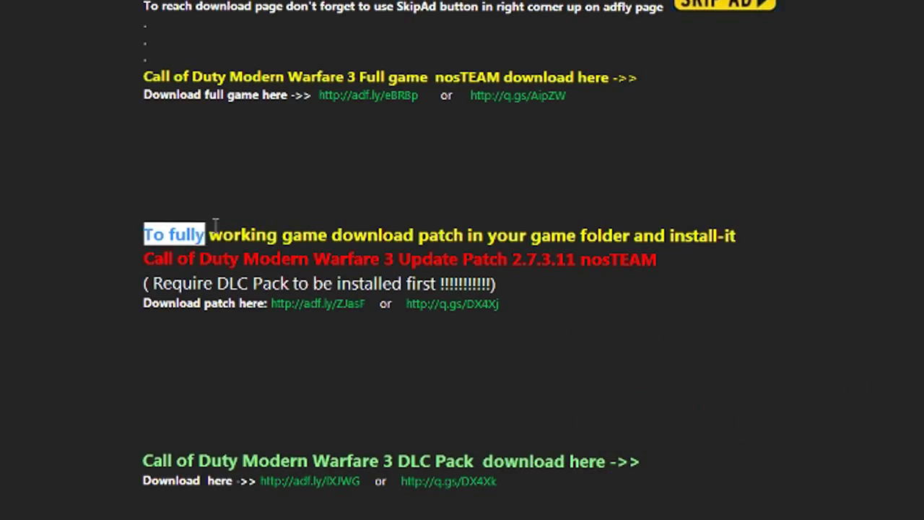
pyautogui.moveTo(215, 224); pyautogui.dragTo(575, 236)
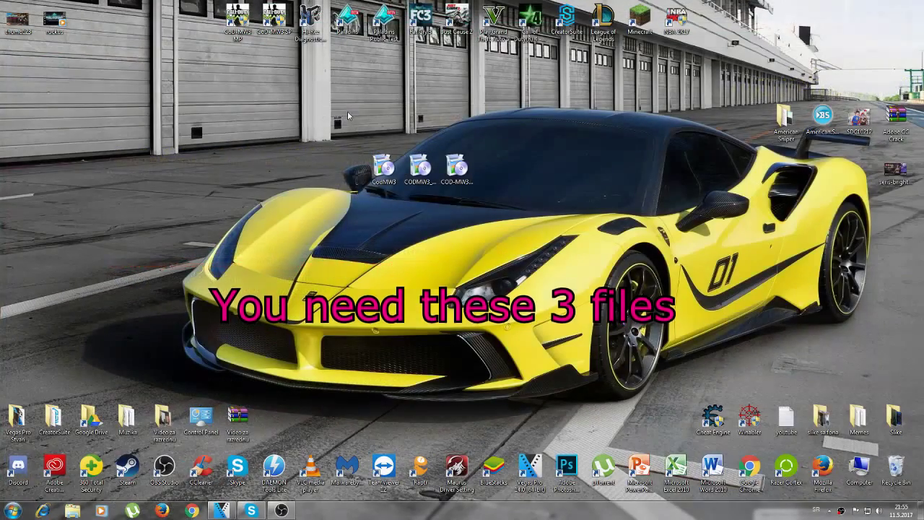
# - Run the CodMW3 file from the desktop, accept the security warning and install it to the Desktop folder
pyautogui.moveTo(347, 112); pyautogui.dragTo(476, 194)
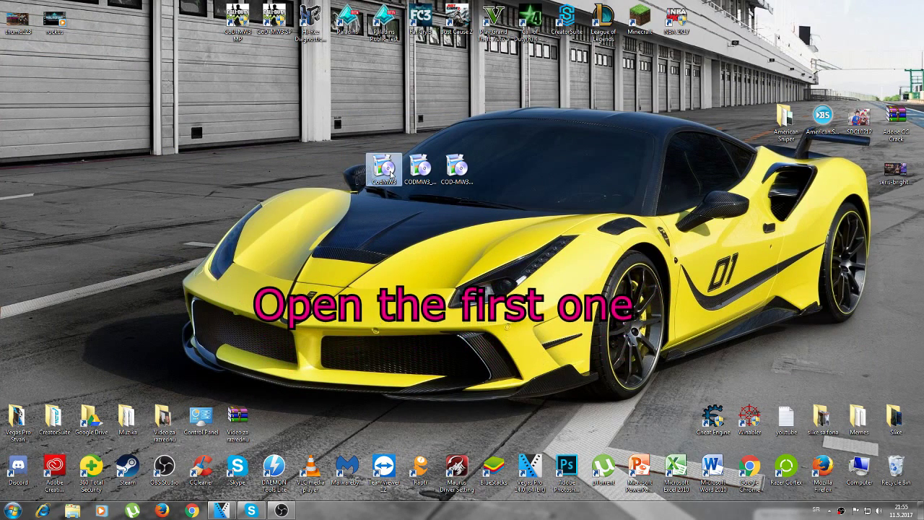
pyautogui.doubleClick(390, 170)
pyautogui.click(496, 265)
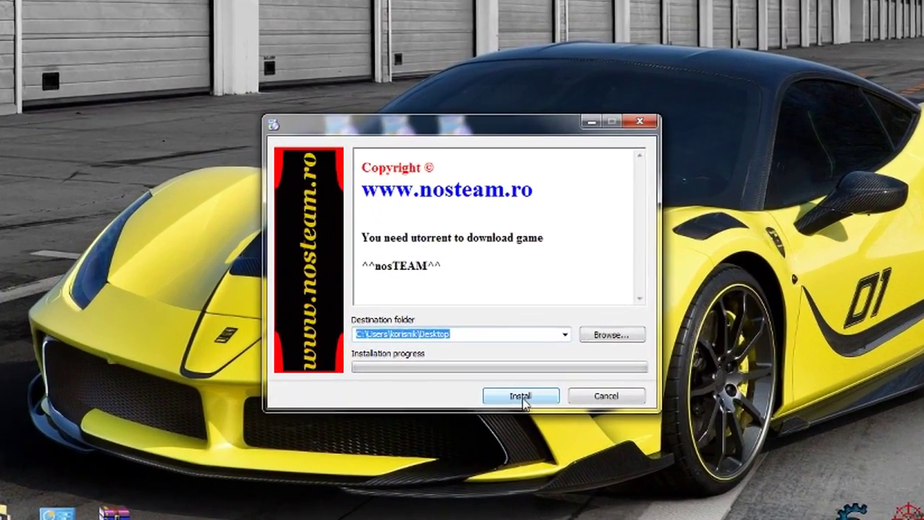
pyautogui.click(522, 397)
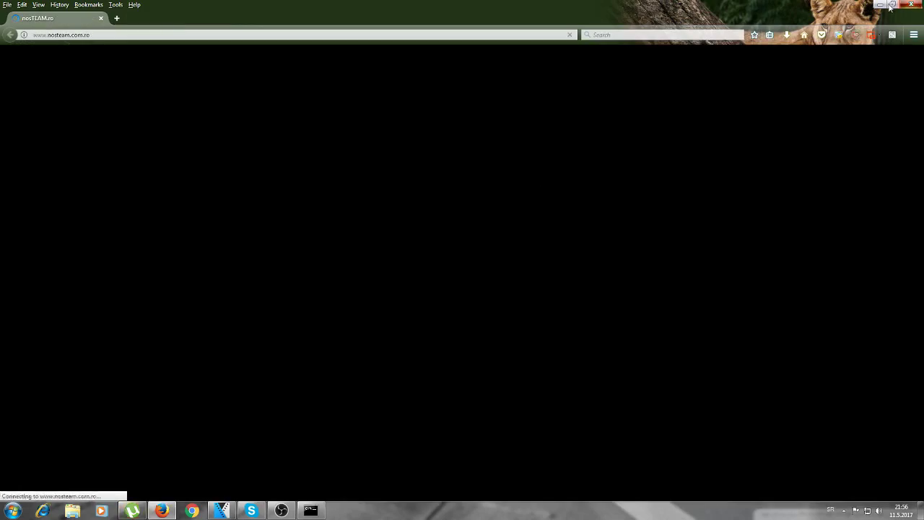
# - Dismiss the browser page, decline loading trackers for the existing game torrent, and close the µTorrent and nosTEAM command windows
pyautogui.click(890, 7)
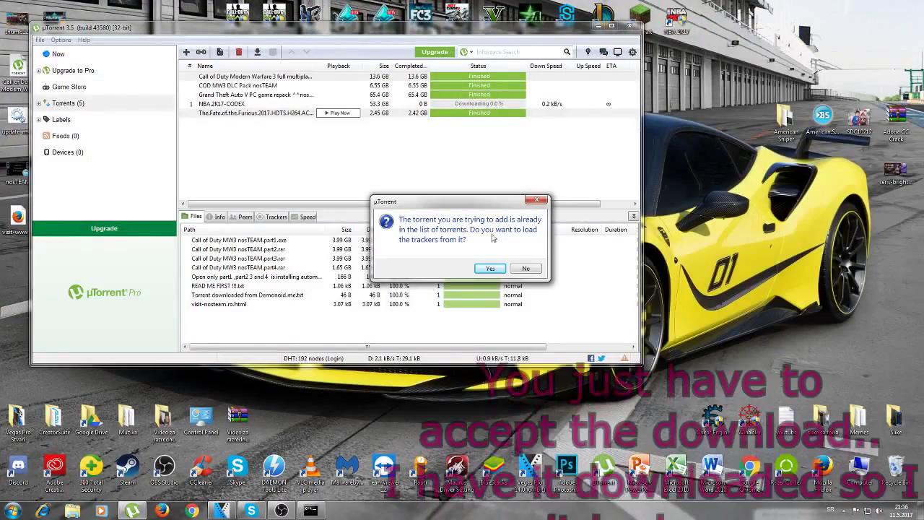
pyautogui.click(526, 268)
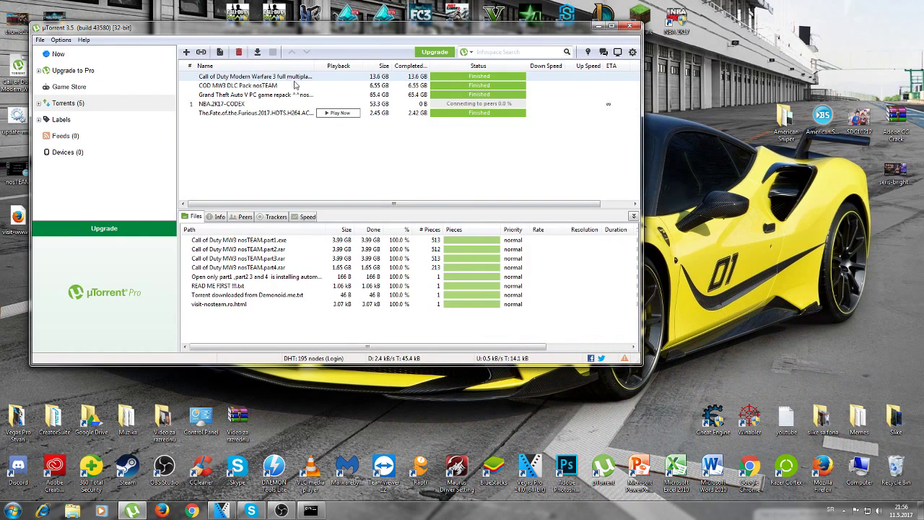
pyautogui.click(628, 26)
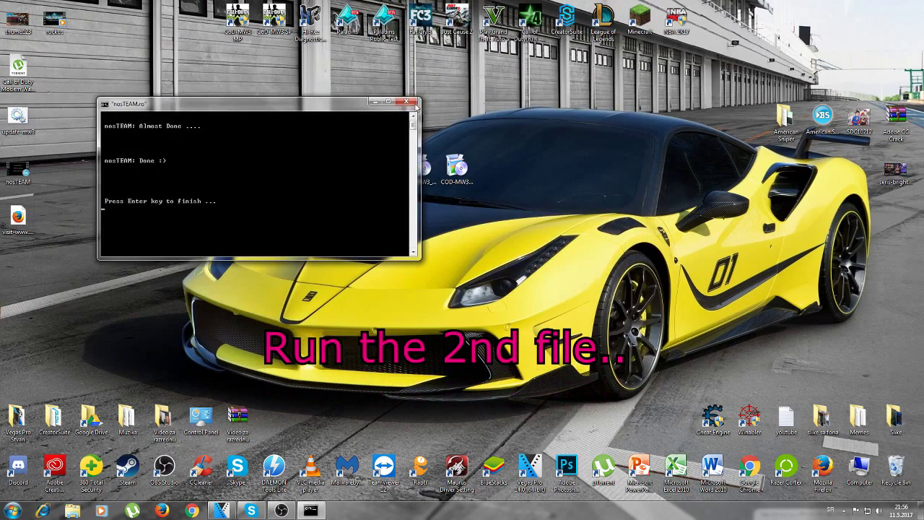
pyautogui.click(412, 102)
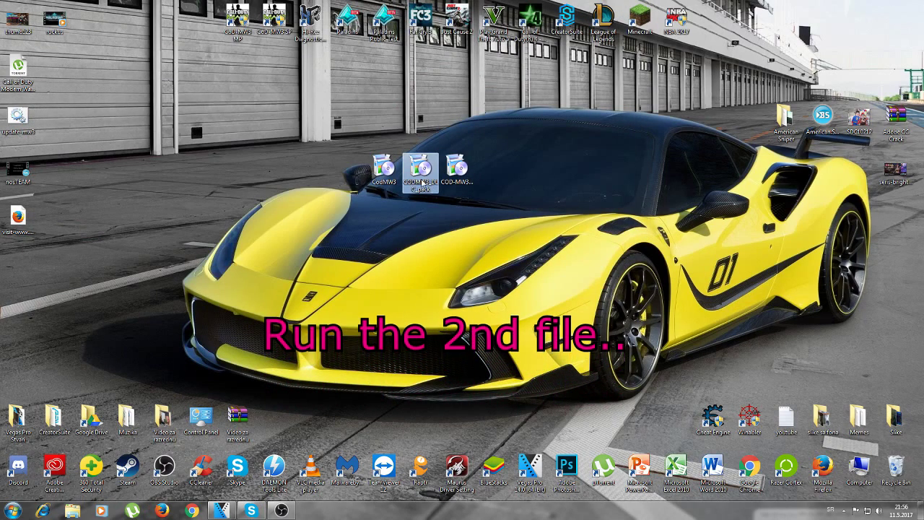
# - Run CODMW3_DLC_pack.exe from the desktop, accept the security warning and install it to the Desktop folder
pyautogui.doubleClick(423, 182)
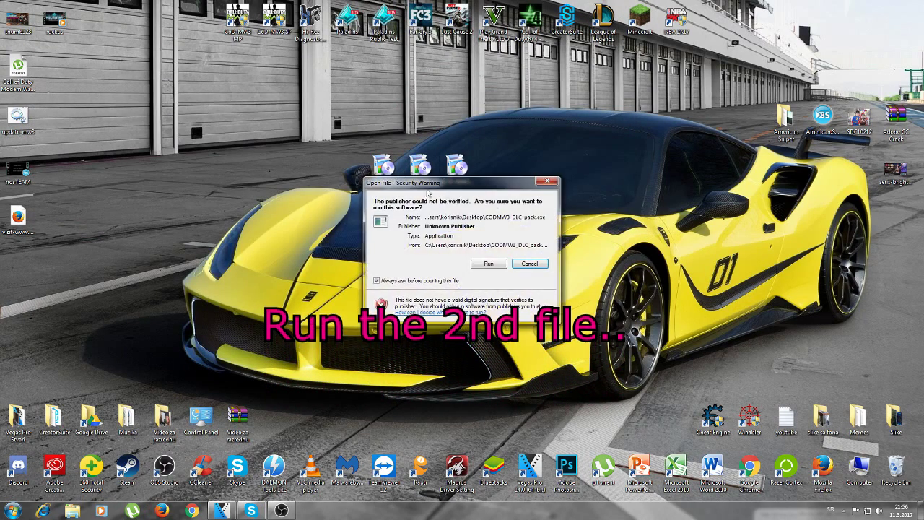
pyautogui.click(495, 265)
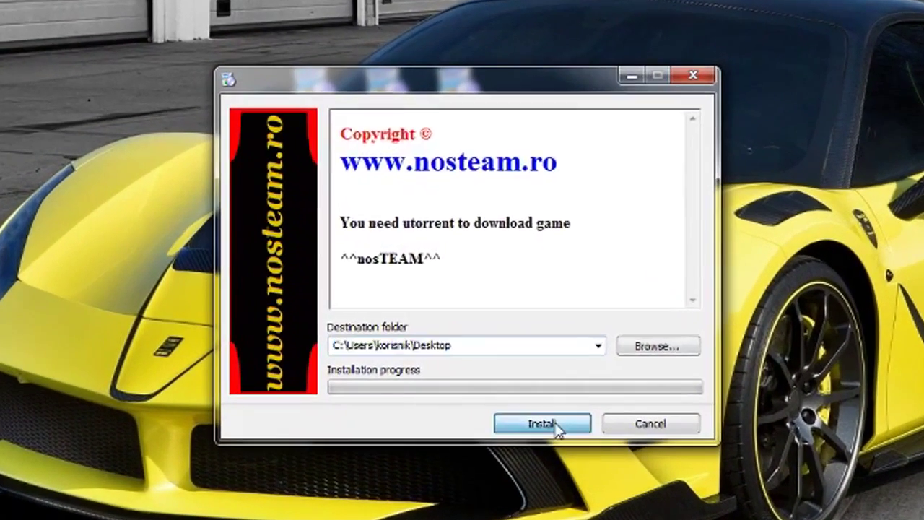
pyautogui.click(543, 424)
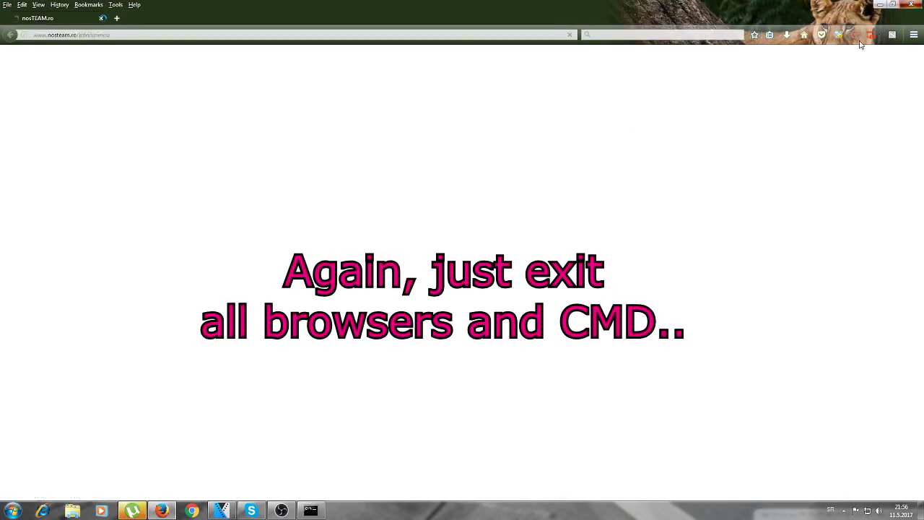
# - Close the browser and command window, decline loading trackers for the existing DLC pack torrent, and close µTorrent
pyautogui.hotkey('alt', 'F4')
pyautogui.click(329, 19)
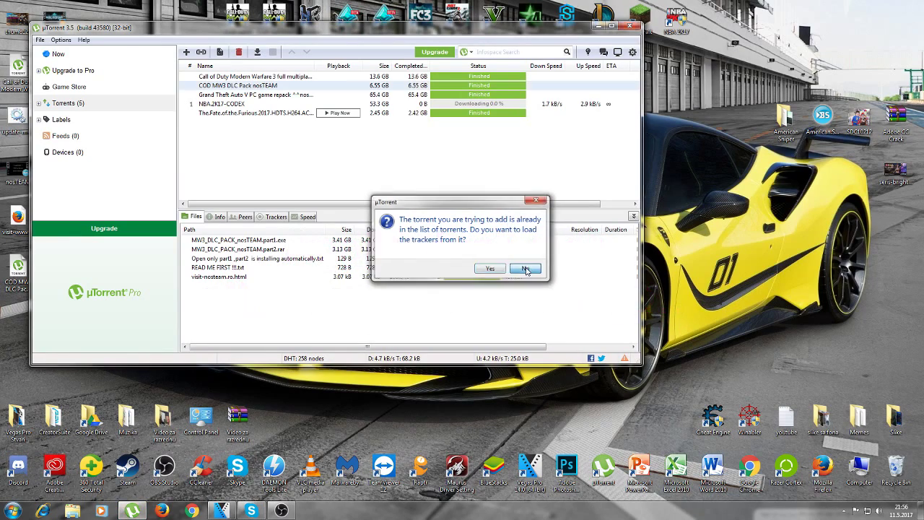
pyautogui.click(525, 268)
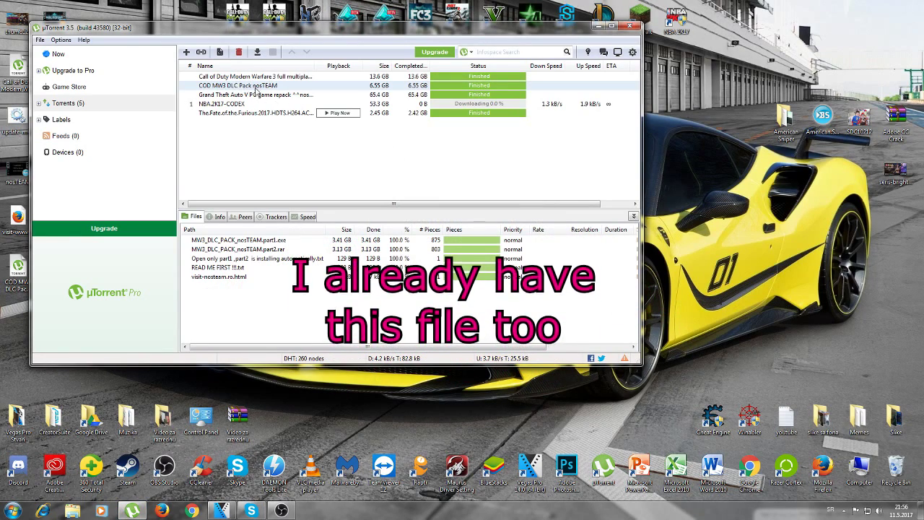
pyautogui.click(630, 26)
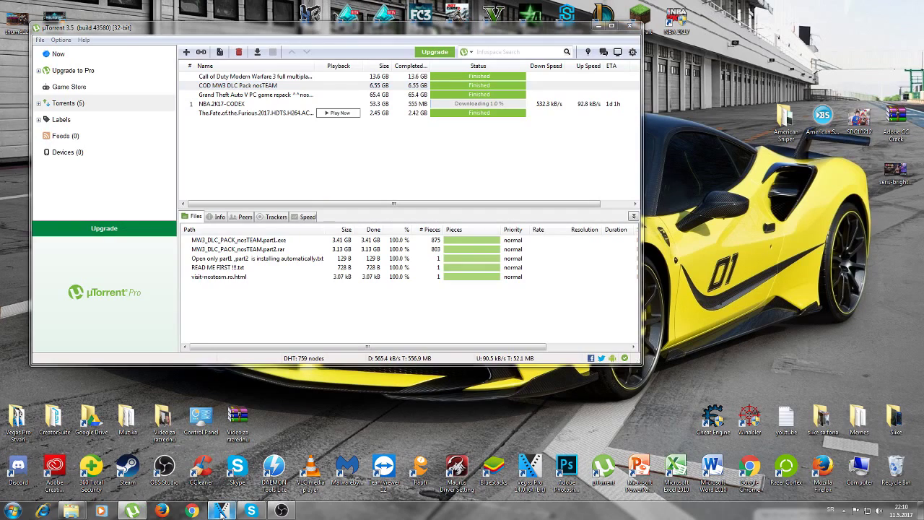
# - Open the download folder of the Call of Duty Modern Warfare 3 full multiplayer torrent, continuing past the upgrade notice
pyautogui.rightClick(220, 511)
pyautogui.click(385, 164)
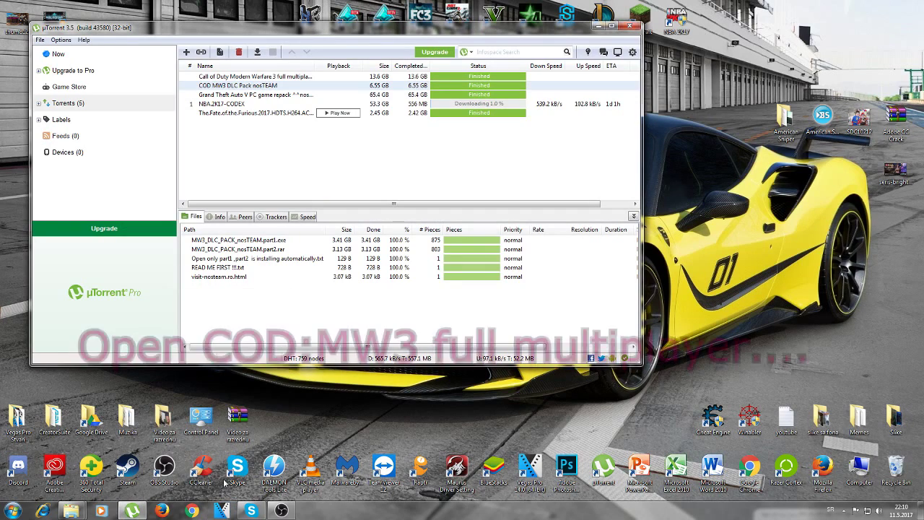
pyautogui.click(293, 78)
pyautogui.doubleClick(354, 78)
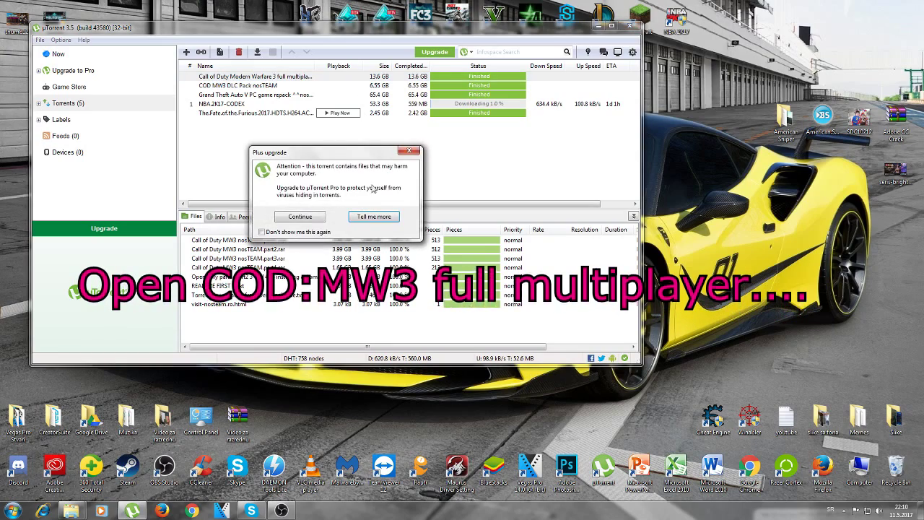
pyautogui.click(303, 214)
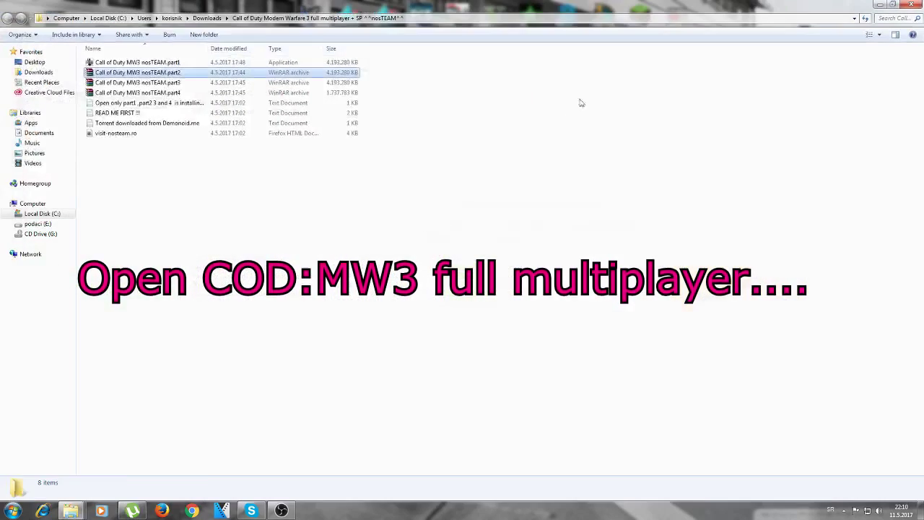
# - Run Call of Duty MW3 nosTEAM.part1 as administrator, allow it to make changes, and highlight the installer's "Install anywhere in your PC" note
pyautogui.click(163, 64)
pyautogui.rightClick(163, 64)
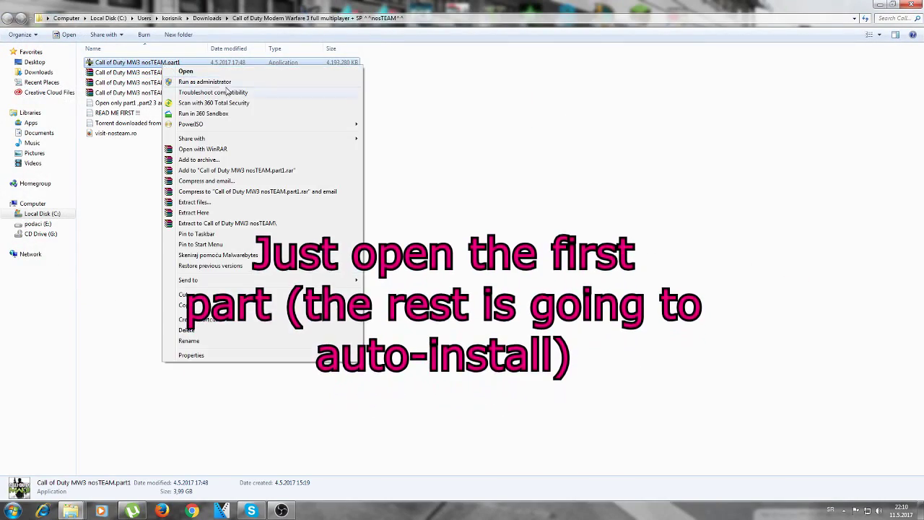
pyautogui.click(166, 80)
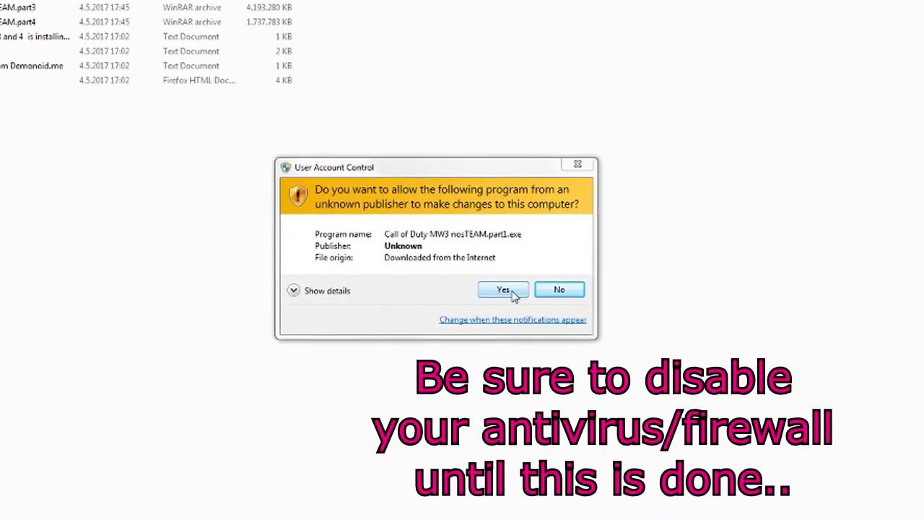
pyautogui.click(505, 285)
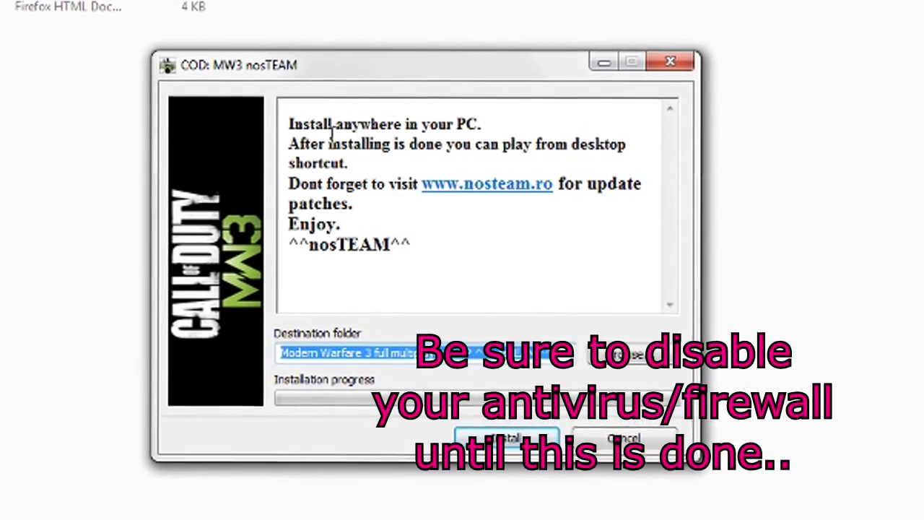
pyautogui.moveTo(291, 125); pyautogui.dragTo(477, 126)
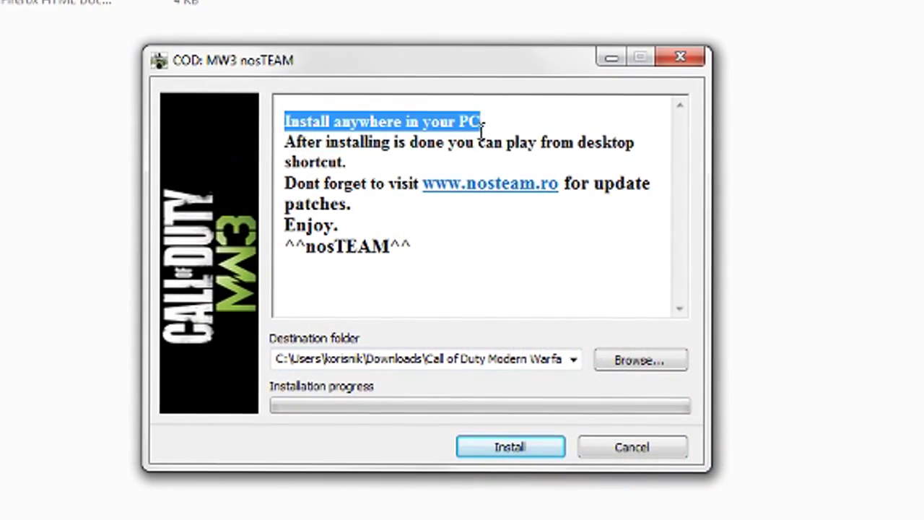
pyautogui.click(356, 130)
# - Set the installer's destination to a new folder named MW3 inside C:\Games and start the game installation
pyautogui.click(624, 359)
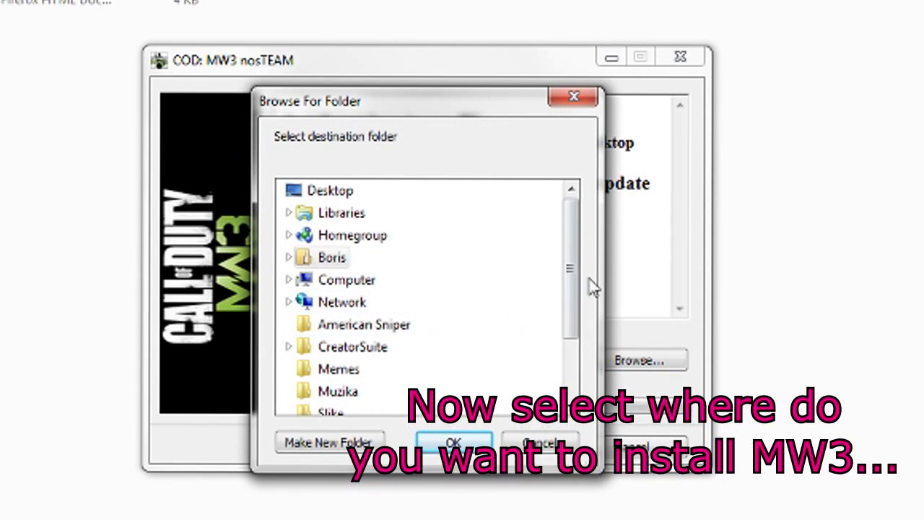
pyautogui.moveTo(575, 285); pyautogui.dragTo(574, 296)
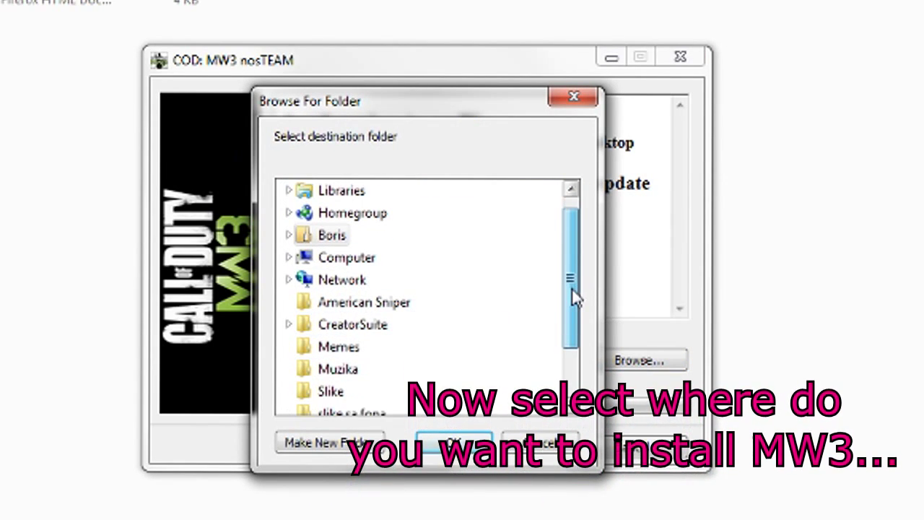
pyautogui.click(291, 257)
pyautogui.doubleClick(394, 286)
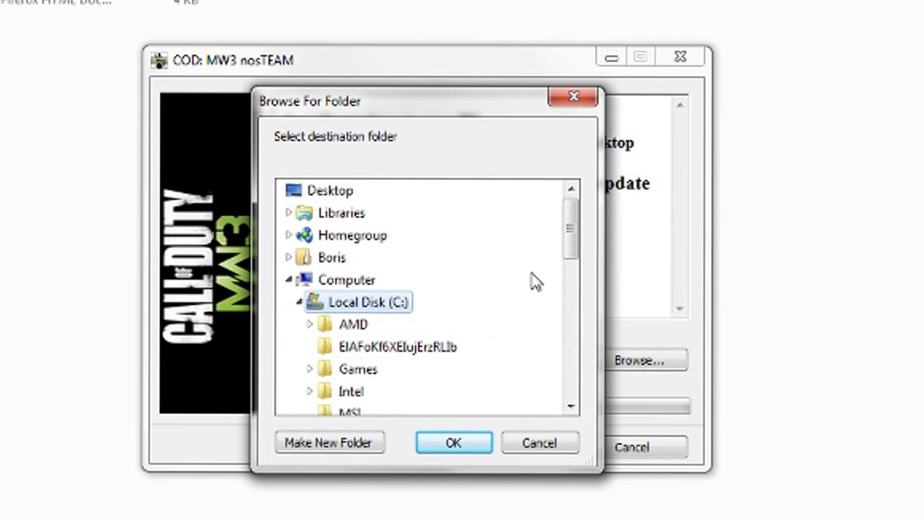
pyautogui.doubleClick(325, 369)
pyautogui.moveTo(571, 227); pyautogui.dragTo(570, 244)
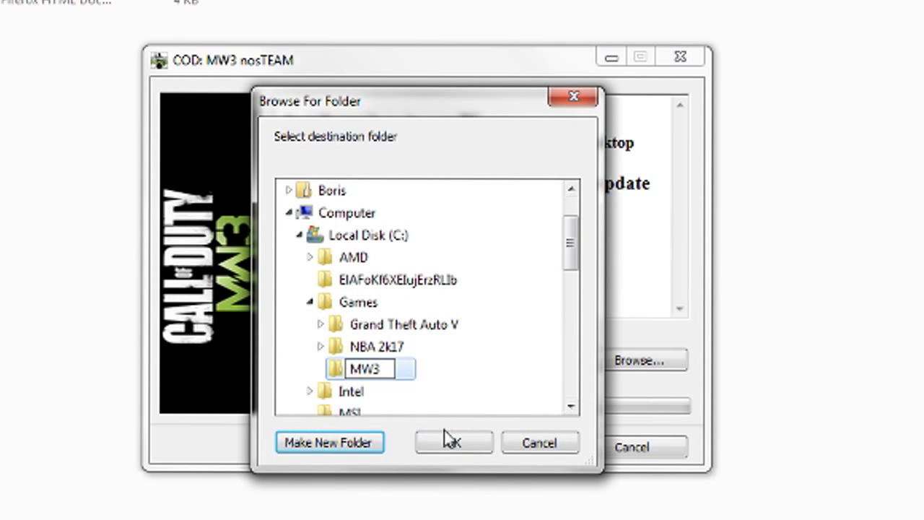
pyautogui.click(455, 445)
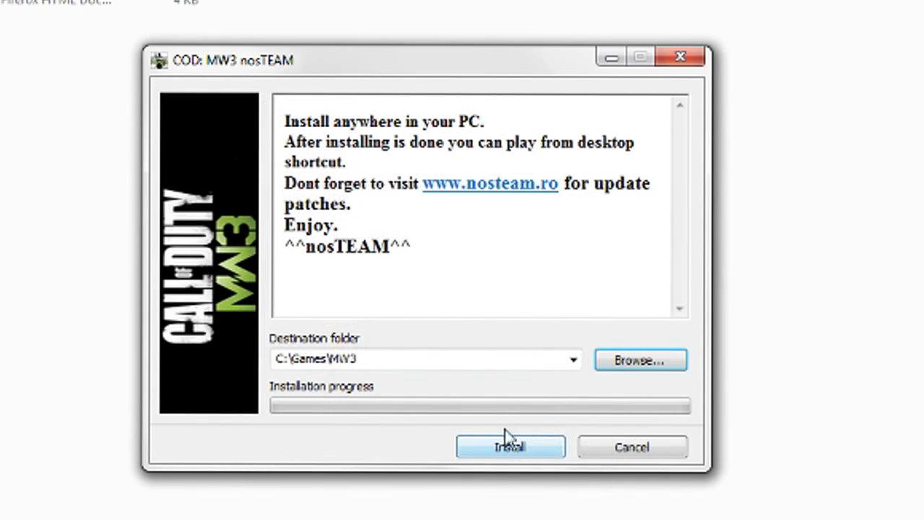
pyautogui.click(540, 446)
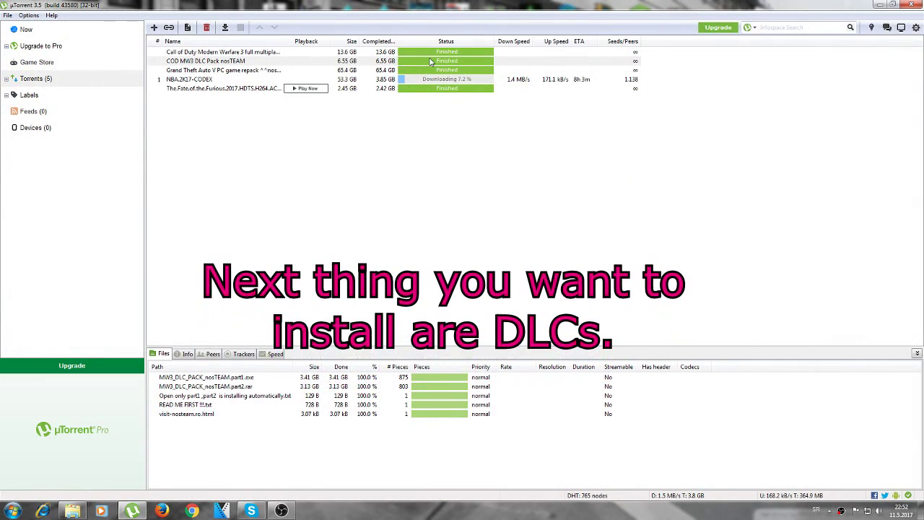
# - Open the COD MW3 DLC Pack nosTEAM download folder from µTorrent and run MW3_DLC_PACK_nosTEAM.part1
pyautogui.doubleClick(431, 62)
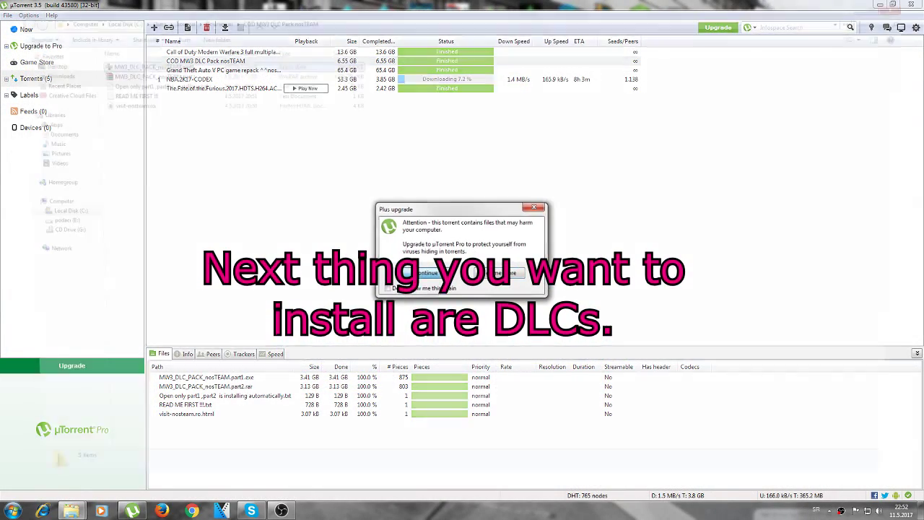
pyautogui.click(227, 145)
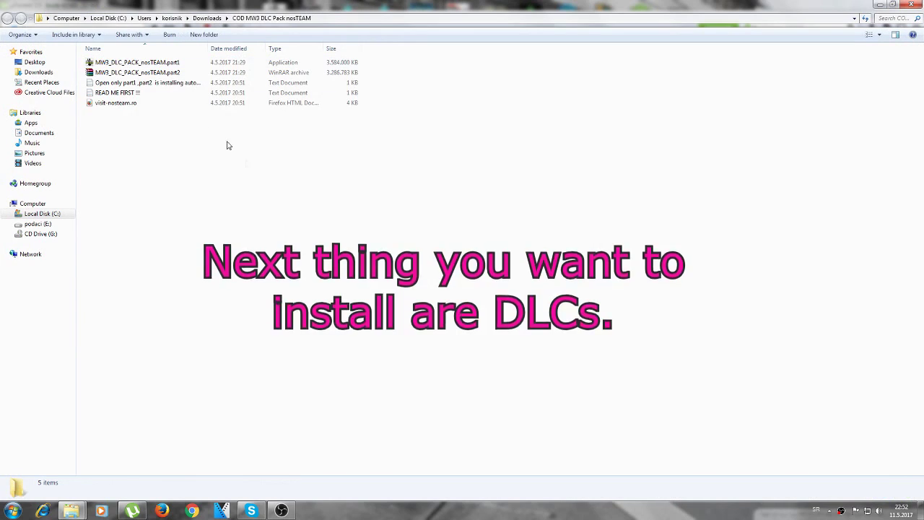
pyautogui.doubleClick(153, 64)
pyautogui.click(486, 265)
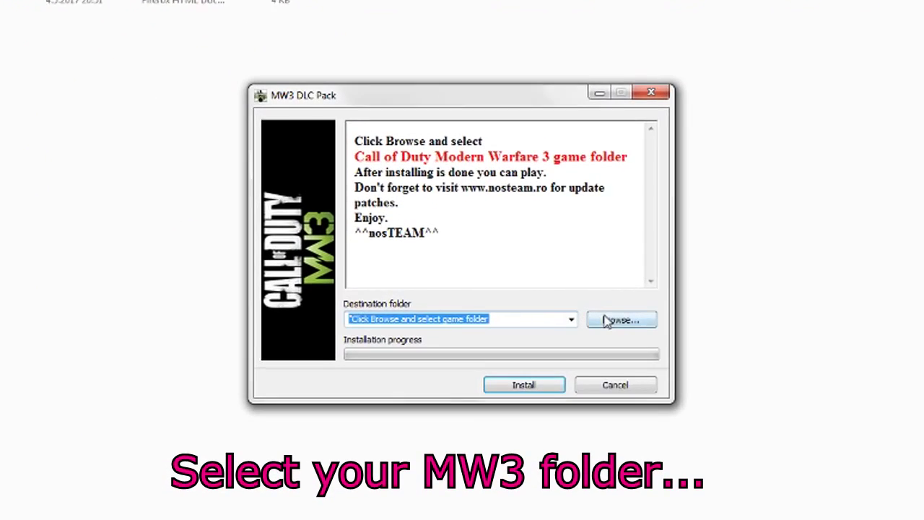
# - Set the DLC pack installer's destination to C:\Games\MW3\Call of Duty Modern Warfare 3 and start the installation
pyautogui.click(607, 320)
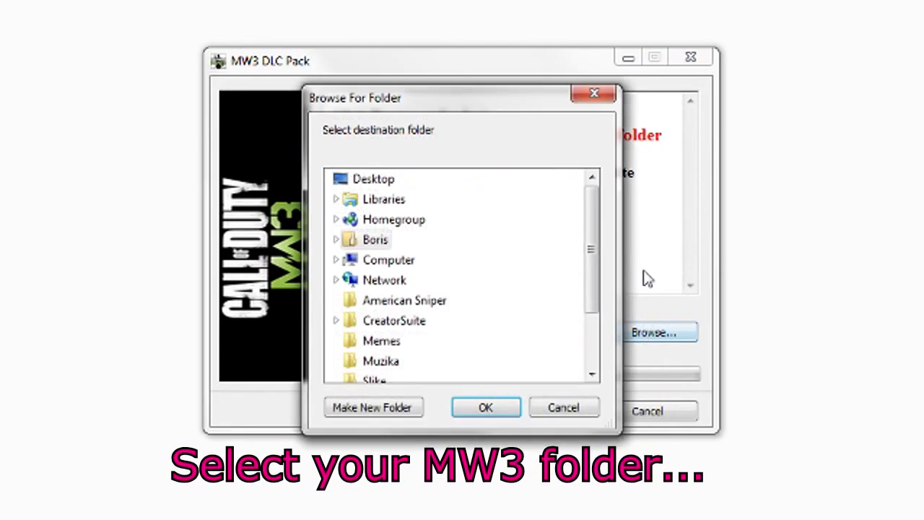
pyautogui.click(336, 260)
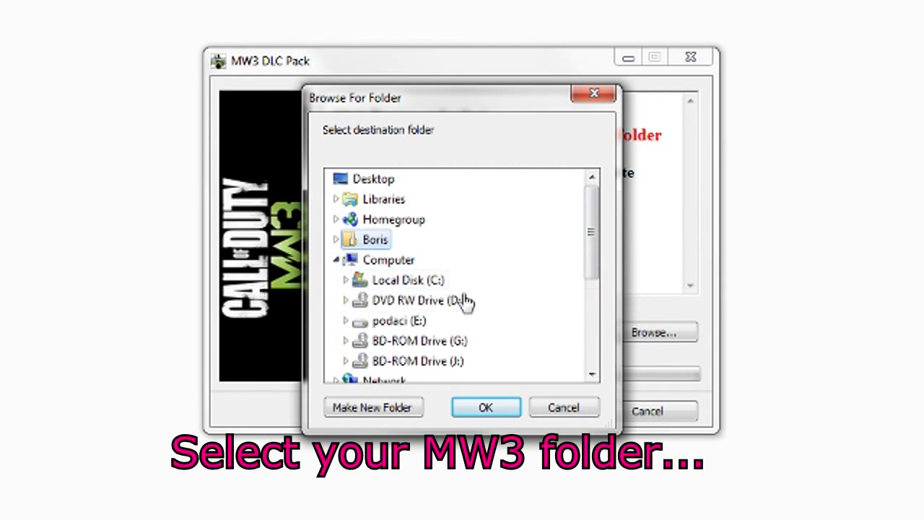
pyautogui.doubleClick(395, 286)
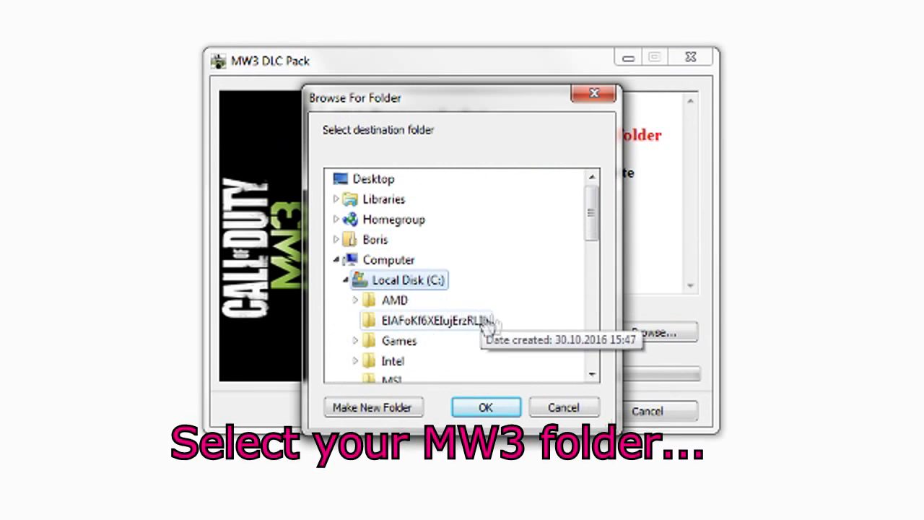
pyautogui.doubleClick(399, 343)
pyautogui.doubleClick(408, 381)
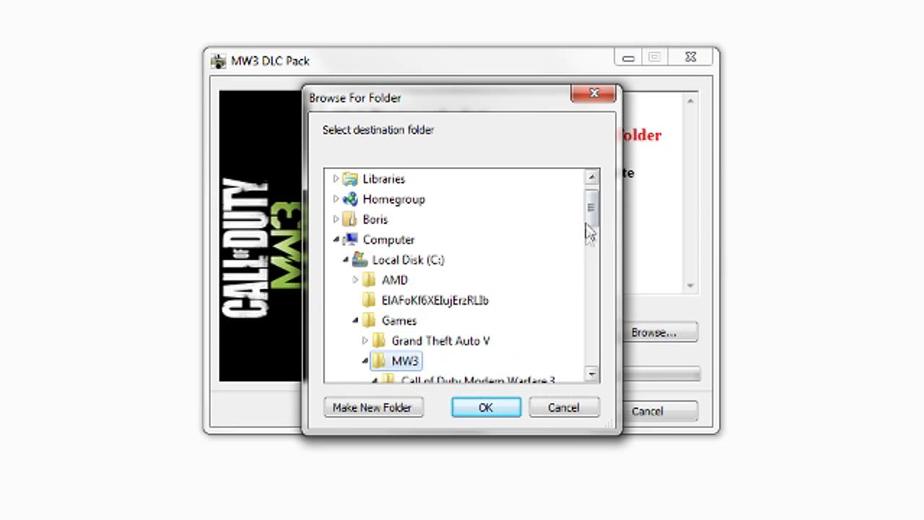
pyautogui.scroll(-3, 589, 232)
pyautogui.click(462, 259)
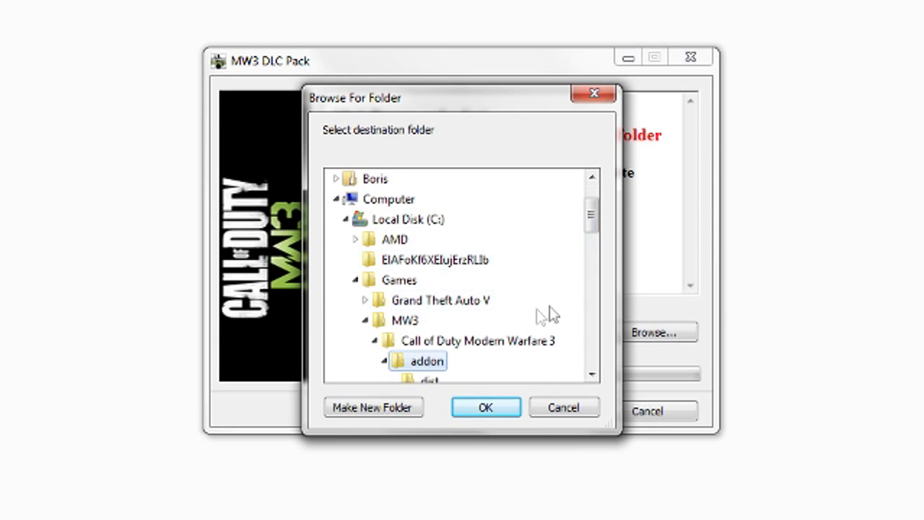
pyautogui.click(525, 340)
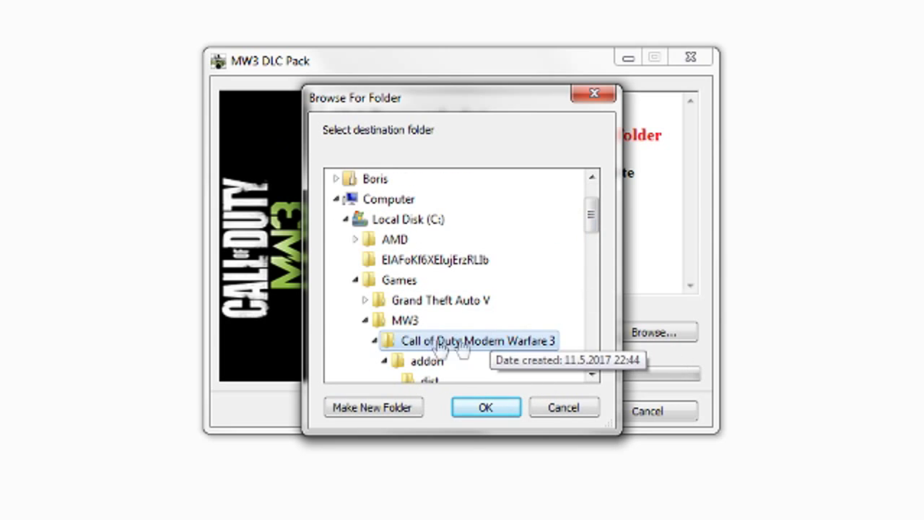
pyautogui.click(494, 409)
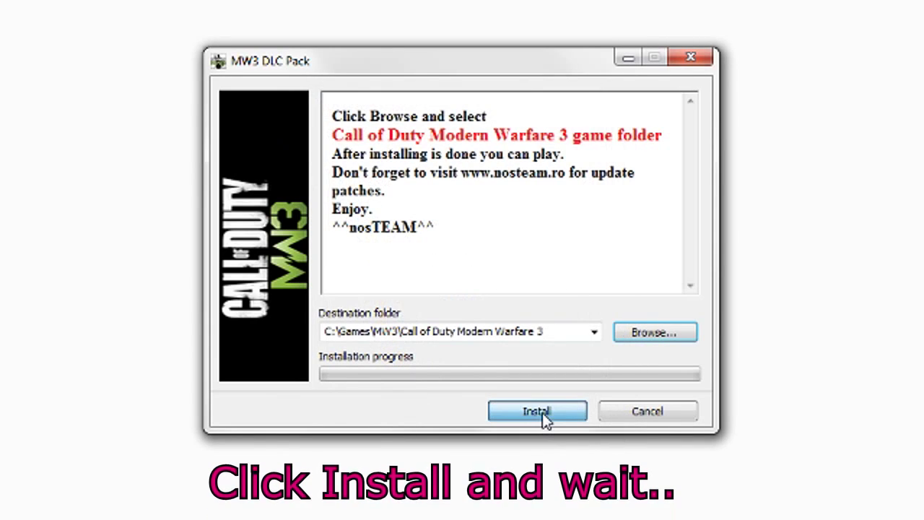
pyautogui.click(548, 416)
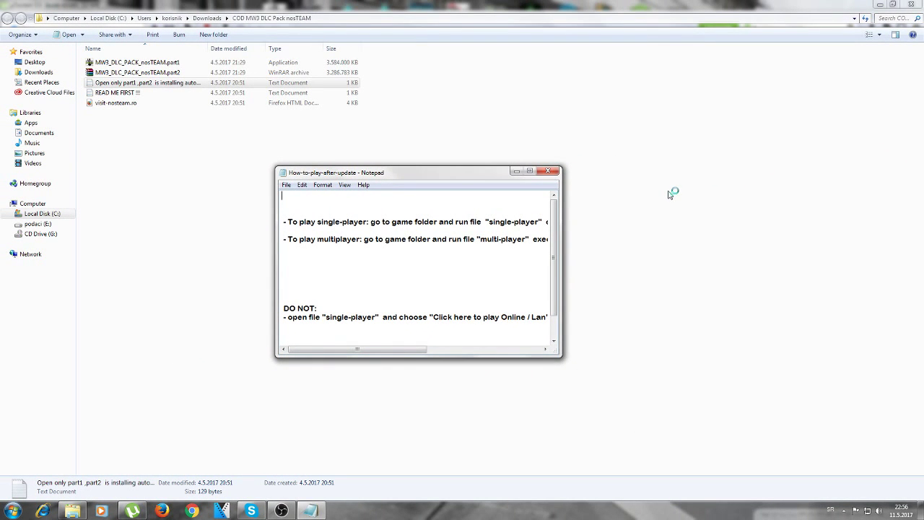
# - Read the How-to-play-after-update note at full window size, close it, and minimize the open windows to reach the desktop
pyautogui.click(530, 171)
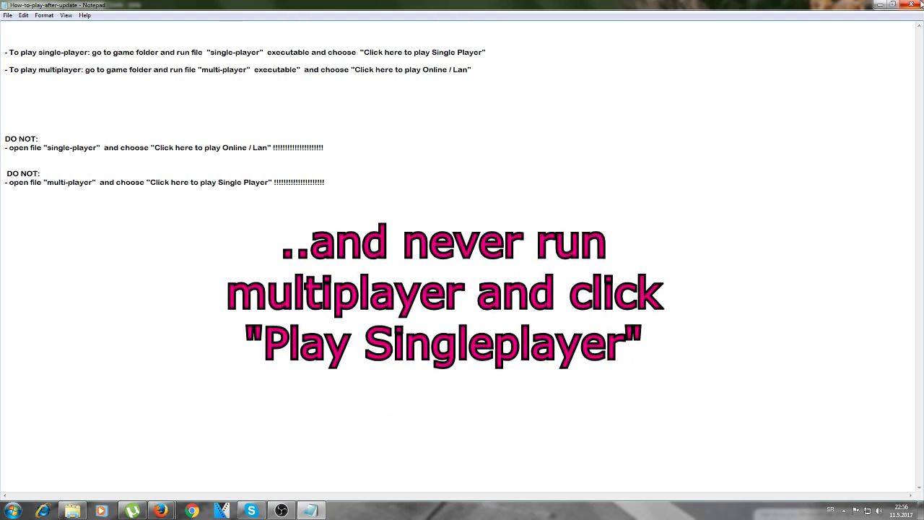
pyautogui.click(919, 5)
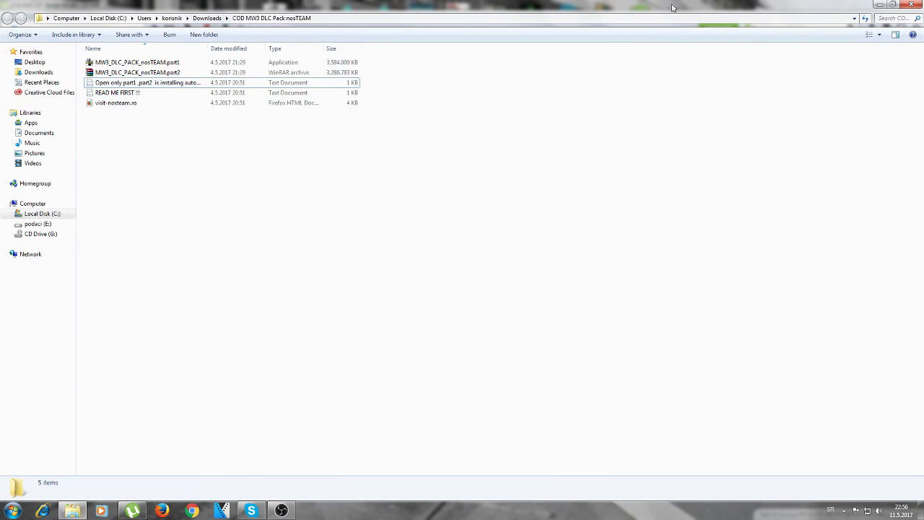
pyautogui.click(880, 5)
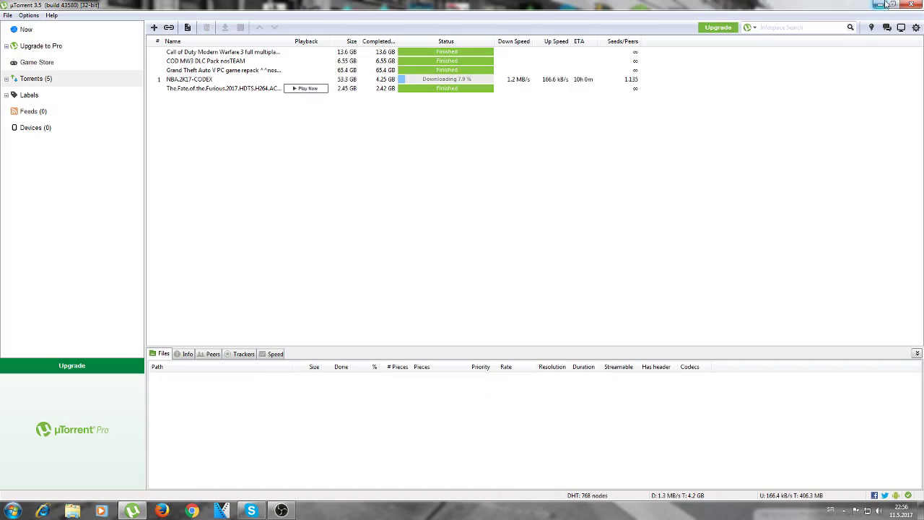
pyautogui.click(887, 5)
# - Refresh the desktop and run COD-MW3_update_2.7.3.11.exe, accepting the unverified publisher warning
pyautogui.rightClick(553, 174)
pyautogui.click(570, 213)
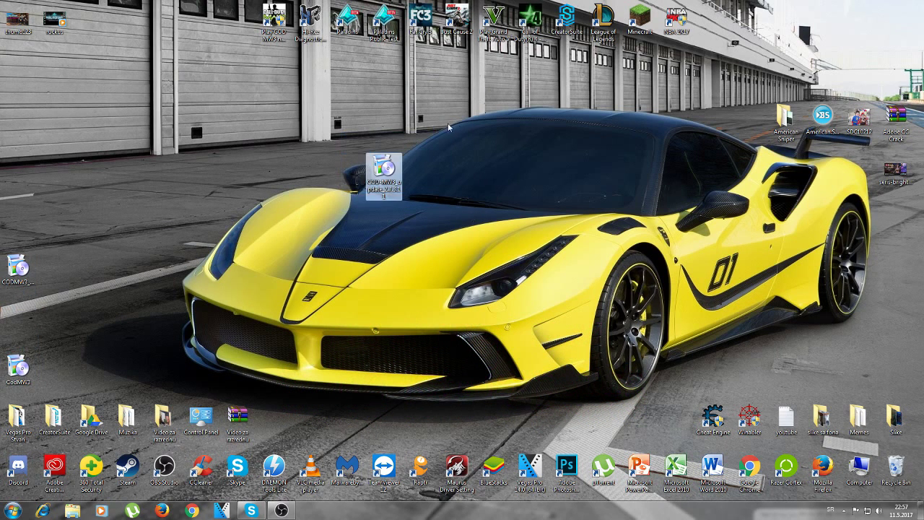
pyautogui.doubleClick(390, 171)
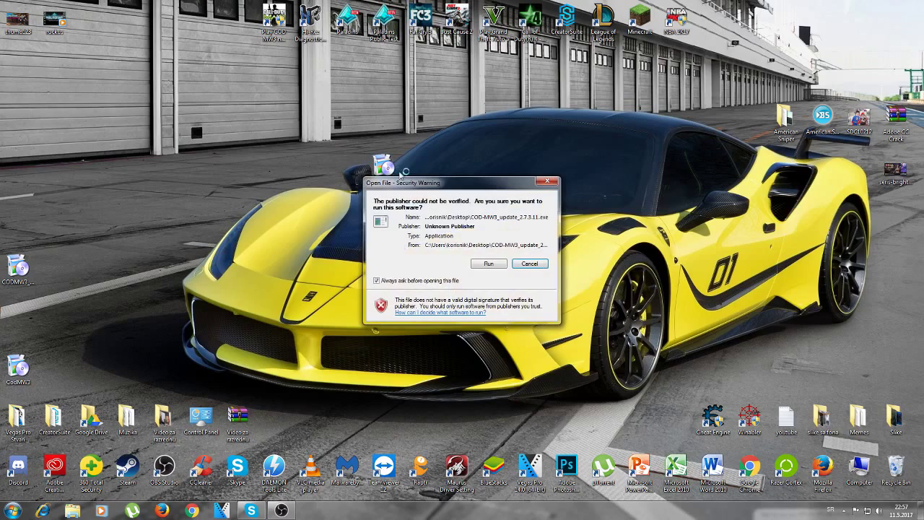
pyautogui.click(491, 265)
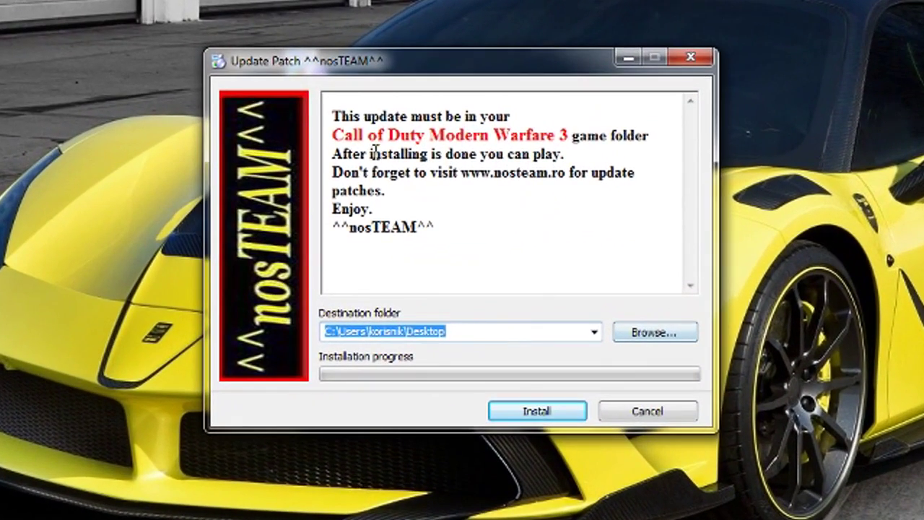
pyautogui.click(621, 223)
# - Set the update patch's destination to C:\Games\MW3\Call of Duty Modern Warfare 3 and start installing it
pyautogui.click(652, 331)
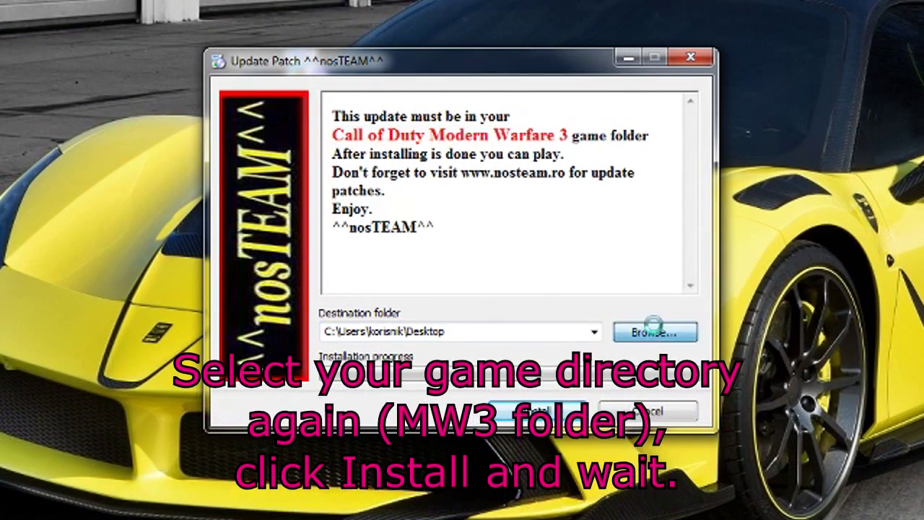
pyautogui.click(336, 259)
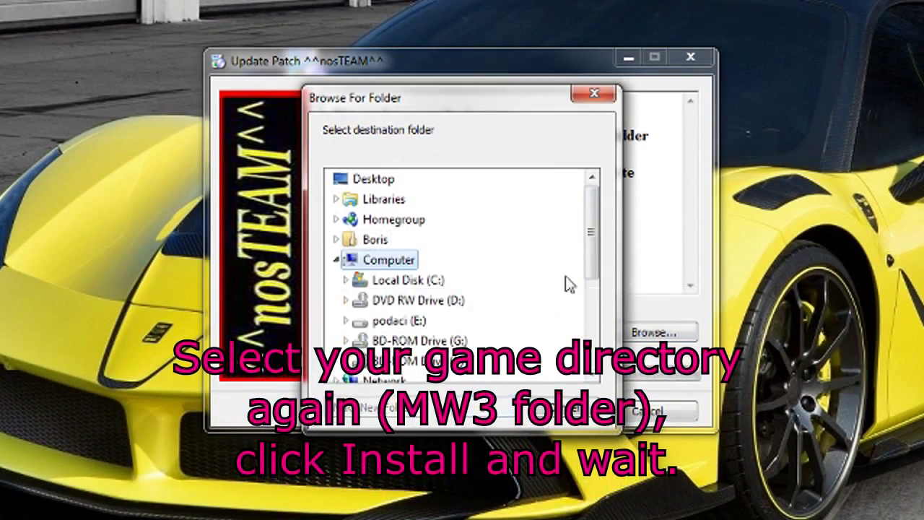
pyautogui.doubleClick(405, 280)
pyautogui.click(399, 340)
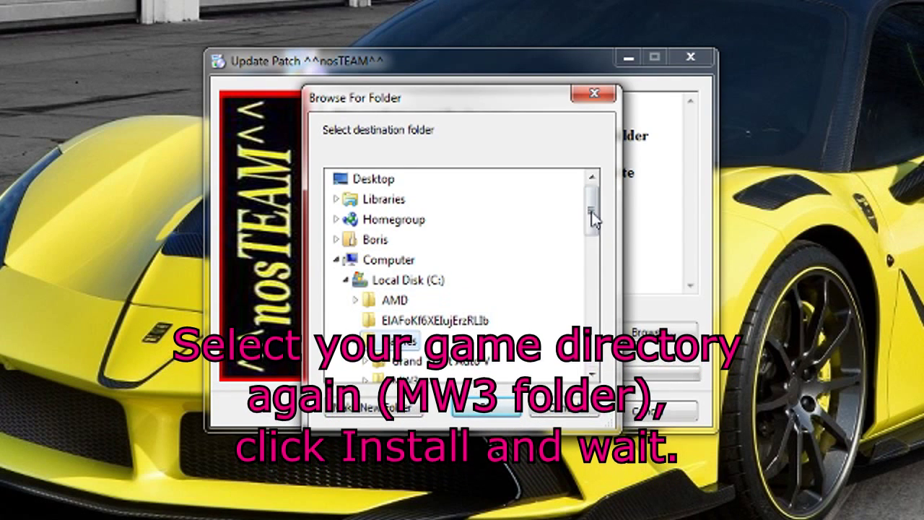
pyautogui.moveTo(592, 212); pyautogui.dragTo(588, 233)
pyautogui.click(401, 302)
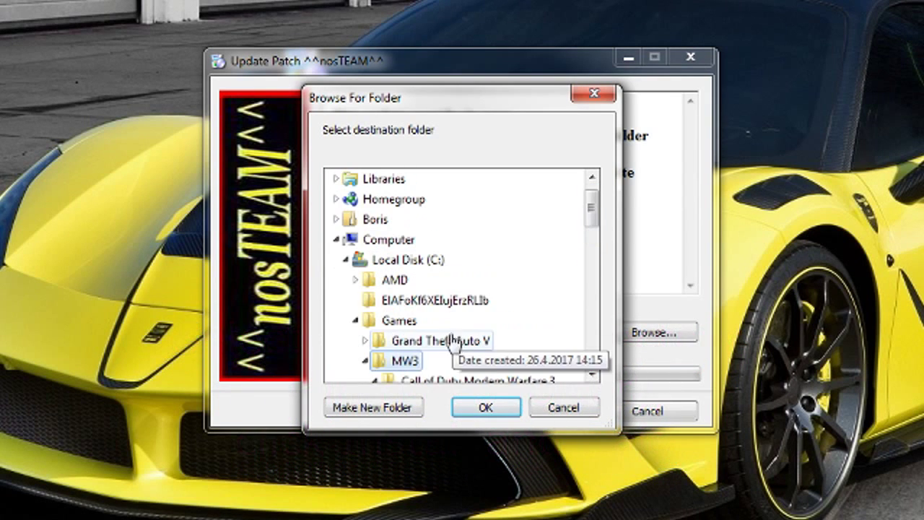
pyautogui.click(485, 379)
pyautogui.scroll(-1, 498, 330)
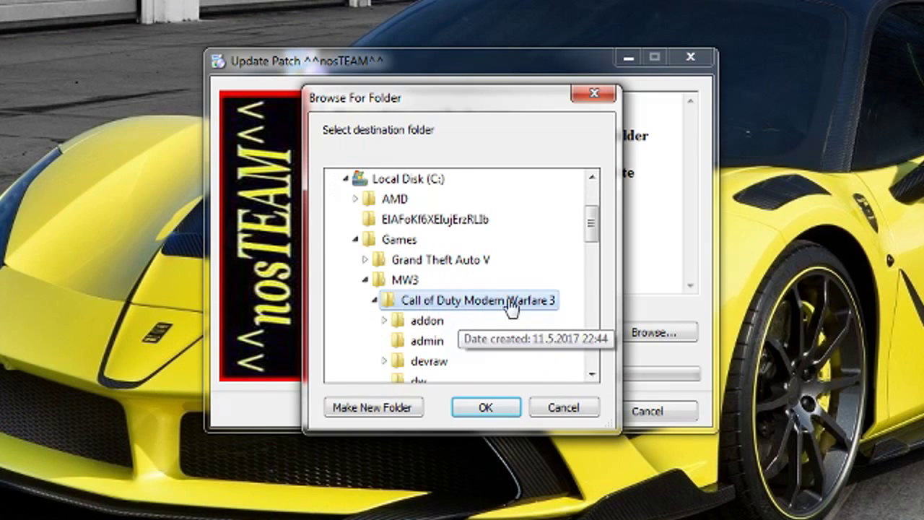
pyautogui.click(486, 410)
pyautogui.click(553, 415)
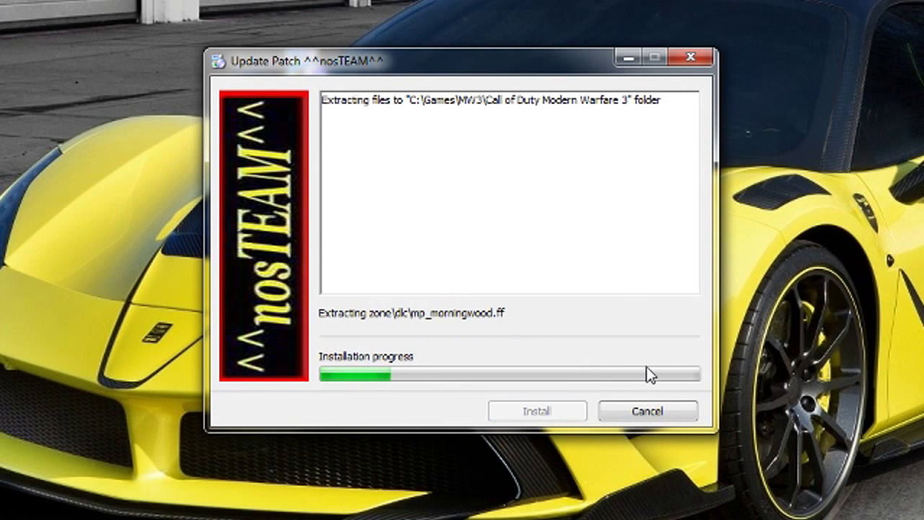
# - Refresh the desktop during the update and close the How-to-play-after-update note that opens once it finishes
pyautogui.rightClick(820, 230)
pyautogui.click(851, 312)
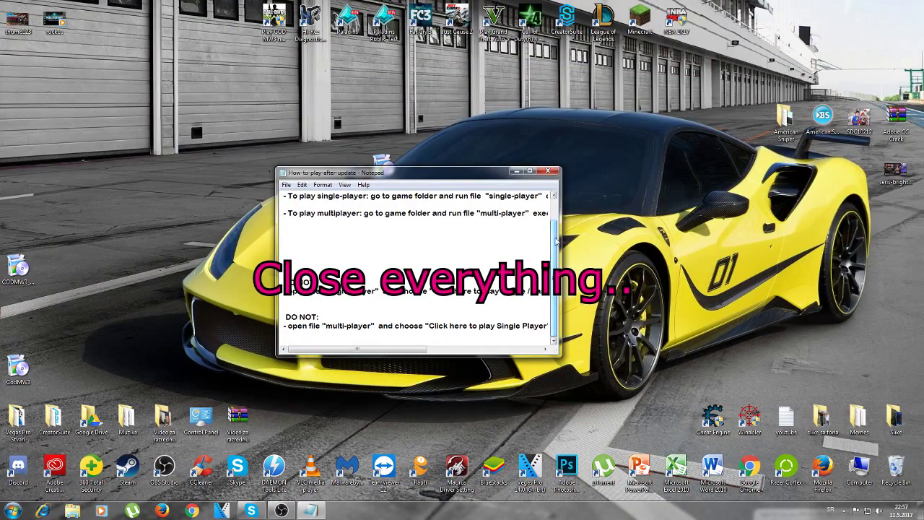
pyautogui.click(531, 172)
pyautogui.hotkey('ctrl', 'a')
pyautogui.click(447, 182)
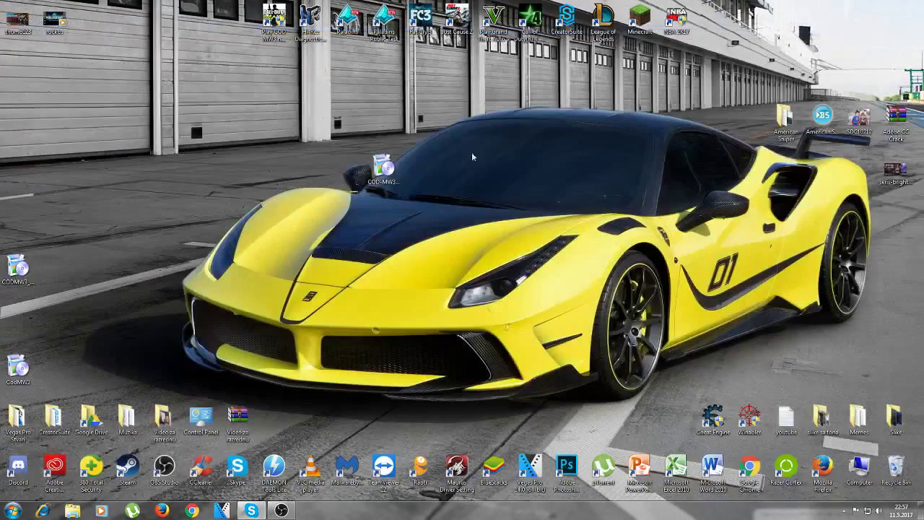
# - Open the file location of the Play COD MW3 nosTEAM shortcut and locate the multi-player and single-player applications
pyautogui.rightClick(279, 32)
pyautogui.click(341, 61)
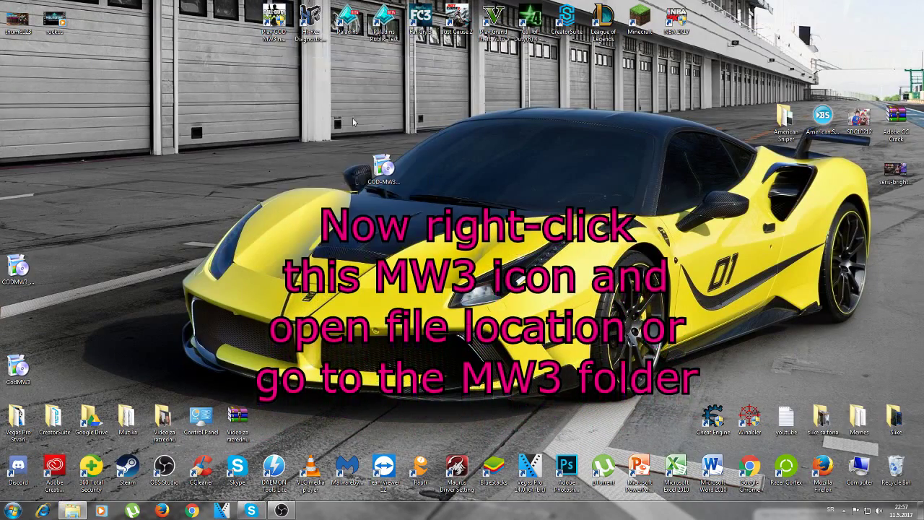
pyautogui.scroll(-4, 134, 295)
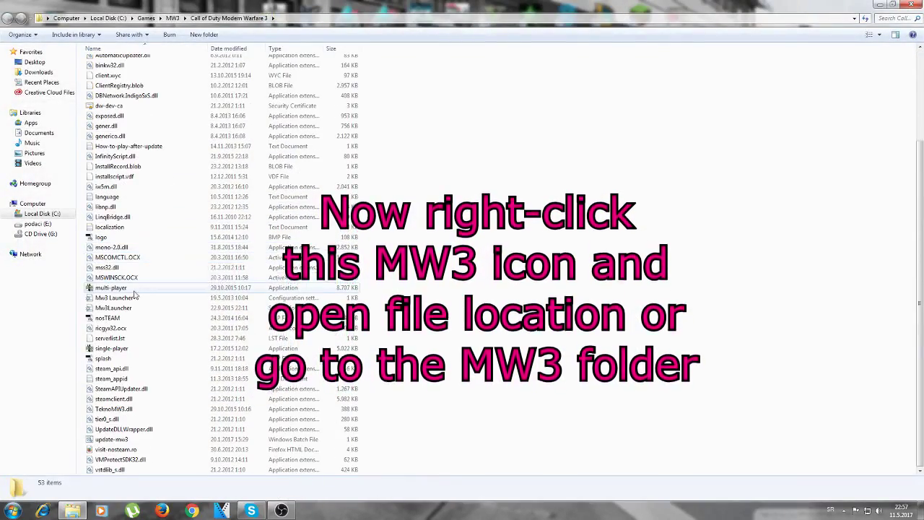
pyautogui.click(129, 289)
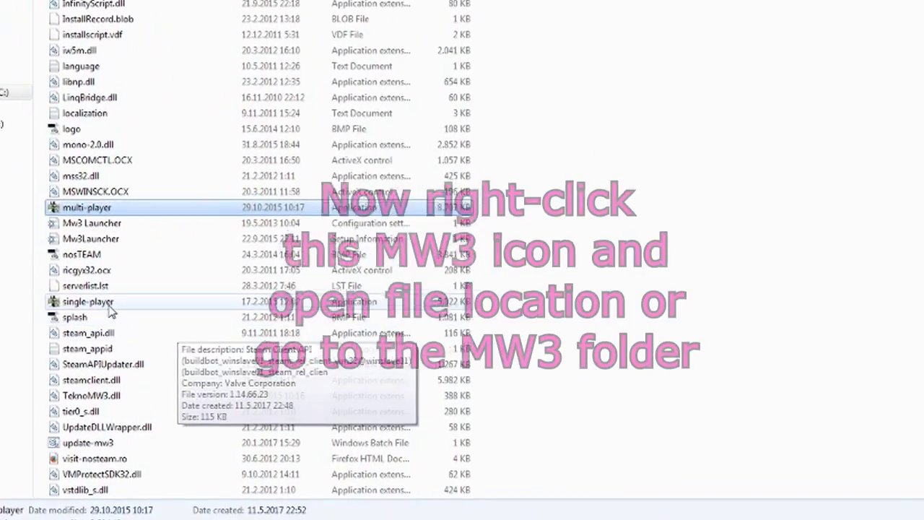
pyautogui.click(109, 303)
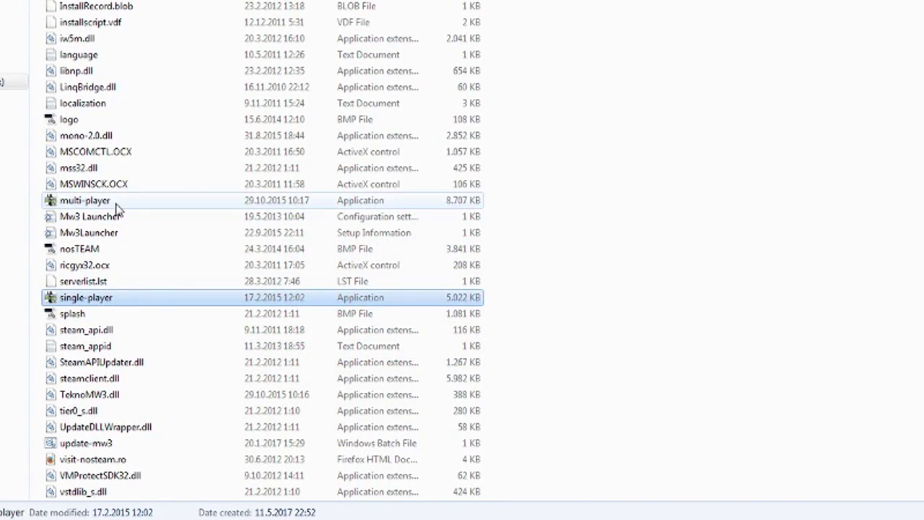
pyautogui.click(116, 205)
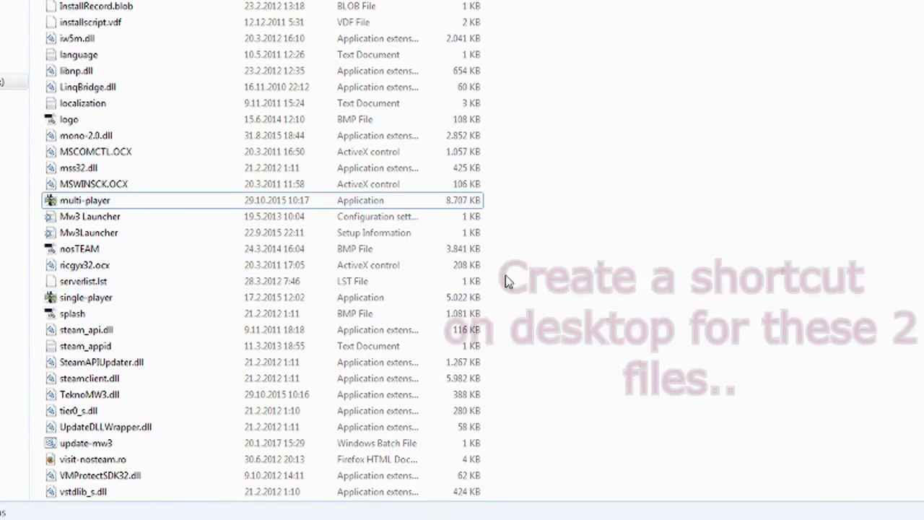
# - Create desktop shortcuts for the single-player and multi-player applications in the game folder
pyautogui.rightClick(152, 299)
pyautogui.moveTo(325, 166)
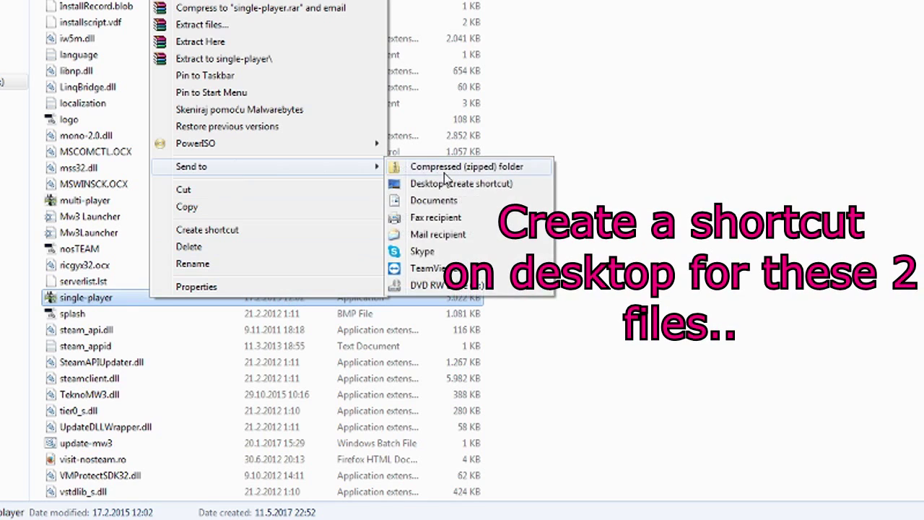
pyautogui.click(433, 184)
pyautogui.rightClick(174, 197)
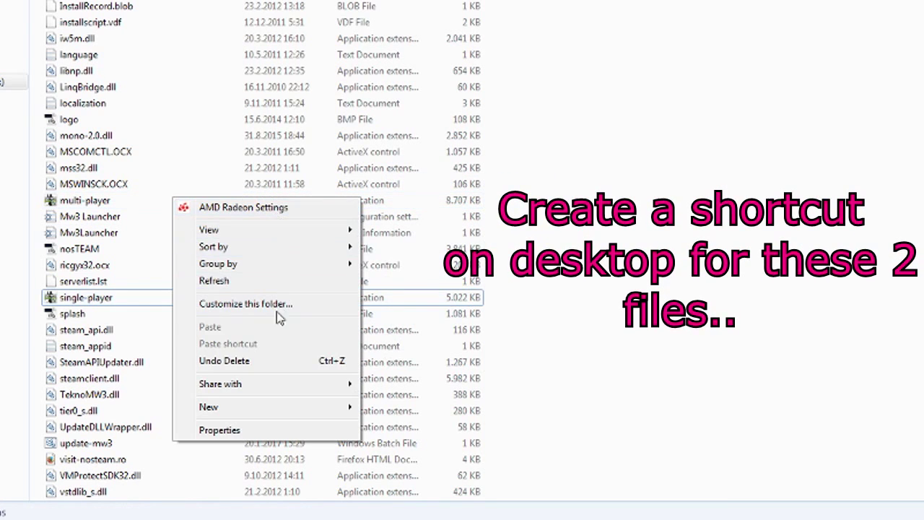
pyautogui.moveTo(255, 252)
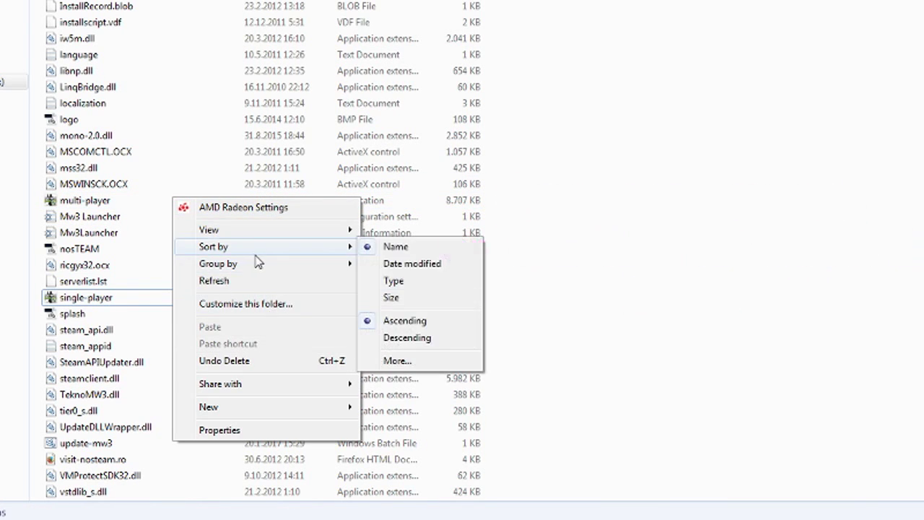
pyautogui.rightClick(101, 205)
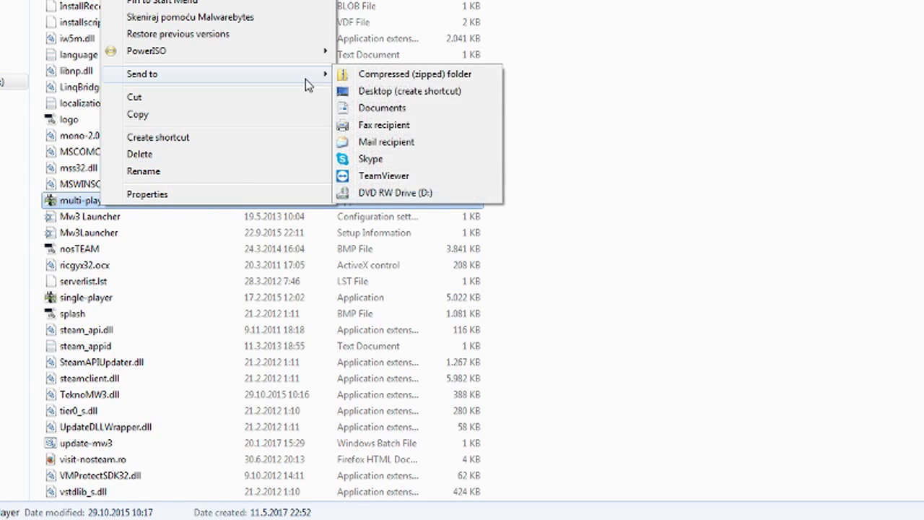
pyautogui.click(389, 92)
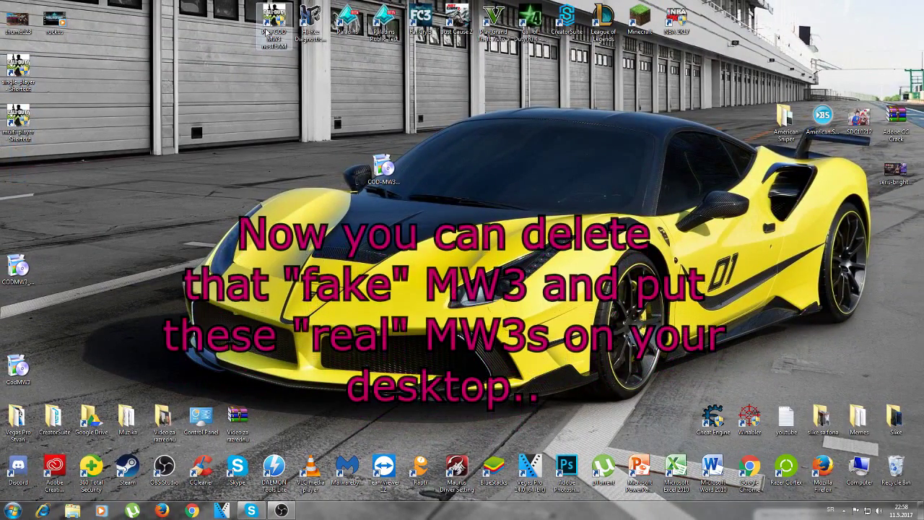
# - Replace the Play COD MW3 nosTEAM desktop shortcut with the new single-player and multi-player shortcuts and start the game loader
pyautogui.moveTo(75, 141); pyautogui.dragTo(6, 57)
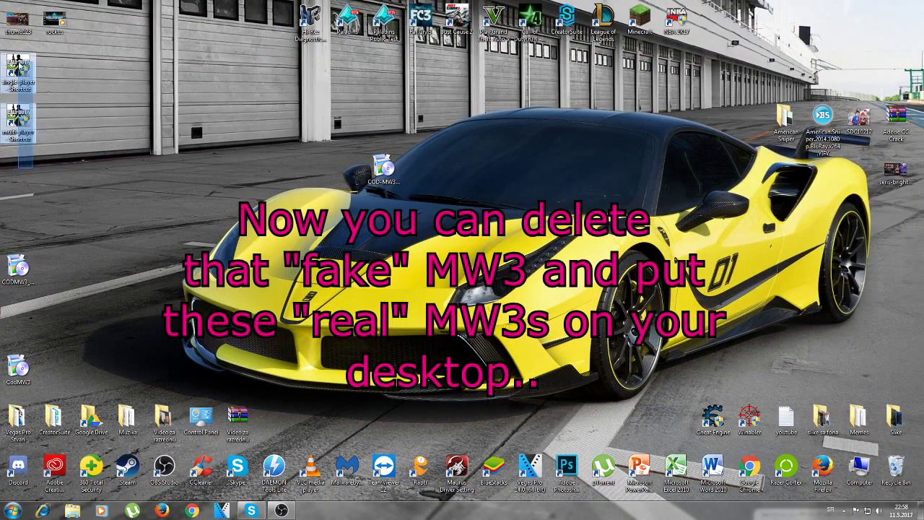
pyautogui.moveTo(18, 119); pyautogui.dragTo(233, 35)
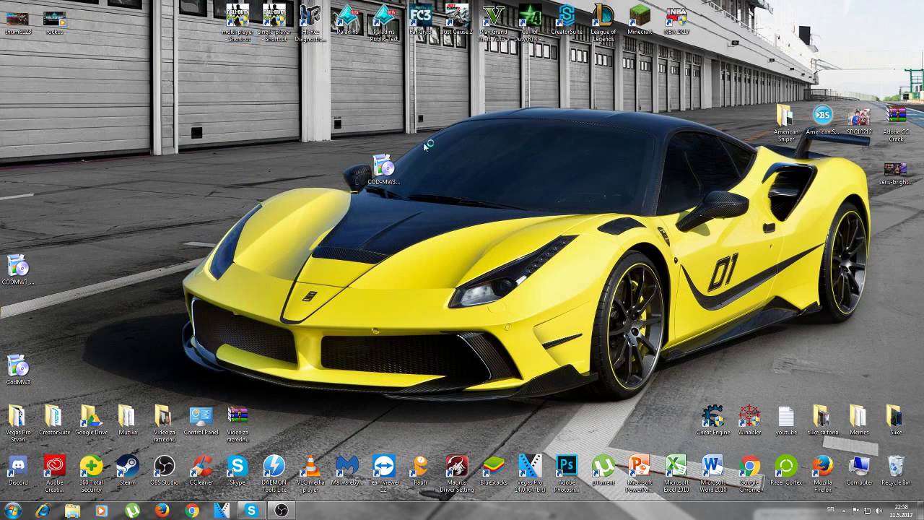
pyautogui.click(505, 275)
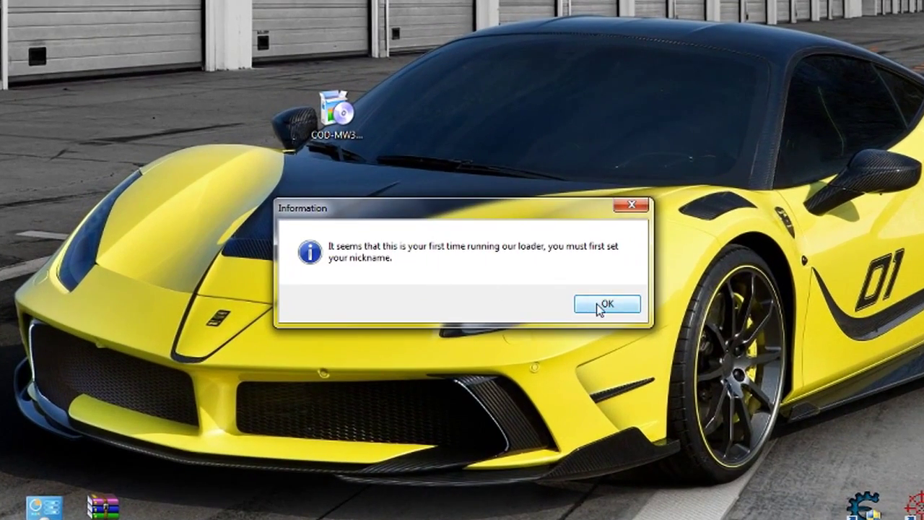
# - Try to save the loader settings with PlayzzMasters as the player name, and start Online / Lan play from the MW3 launcher
pyautogui.click(596, 303)
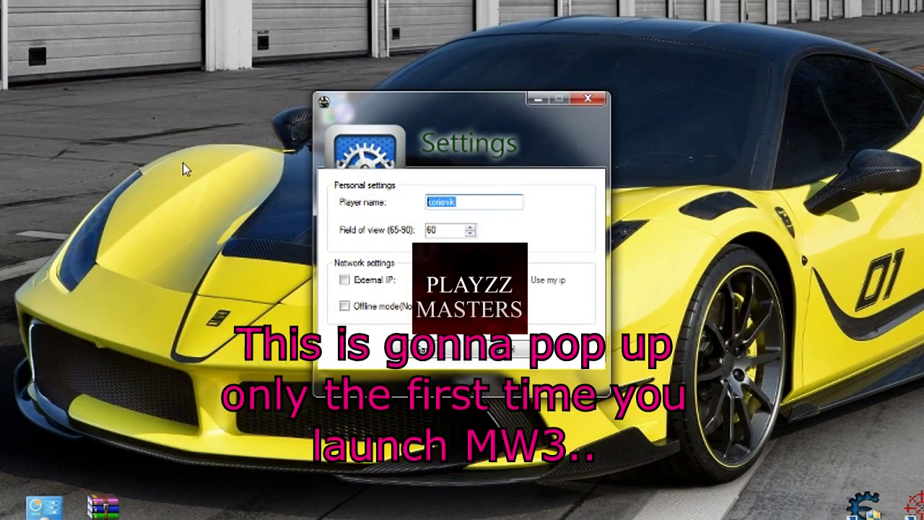
pyautogui.write('Playzzma')
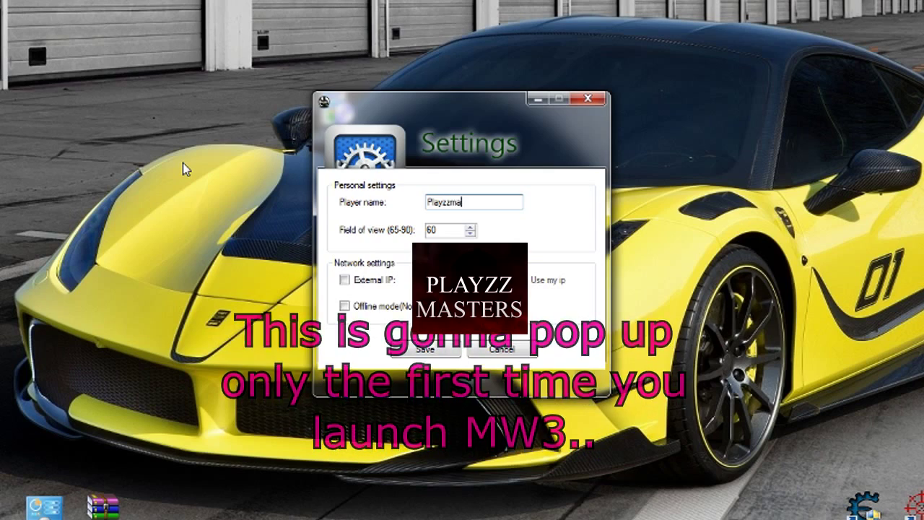
pyautogui.press('BackSpace')
pyautogui.press('BackSpace')
pyautogui.write('Master')
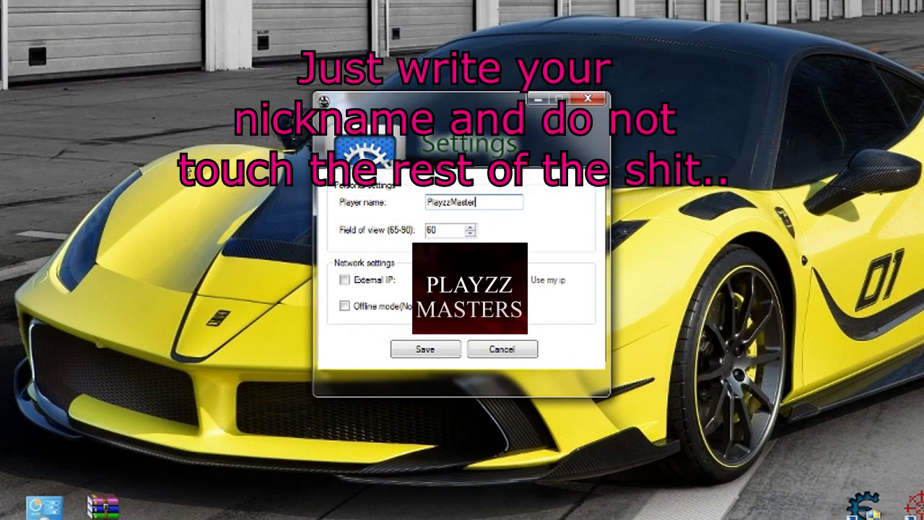
pyautogui.write('s')
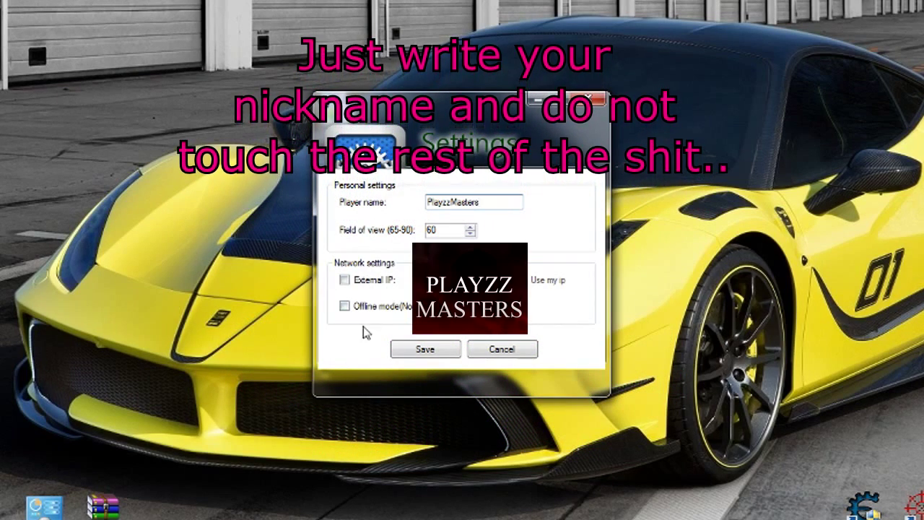
pyautogui.click(424, 351)
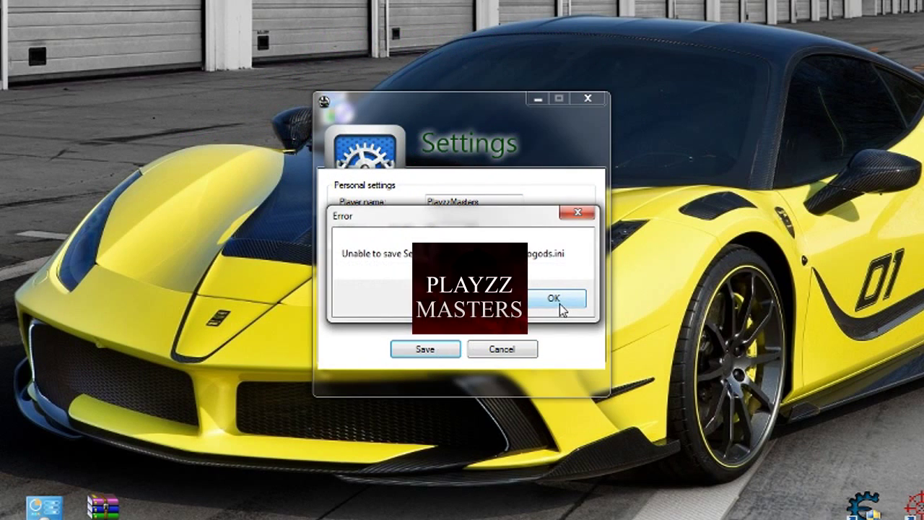
pyautogui.click(560, 306)
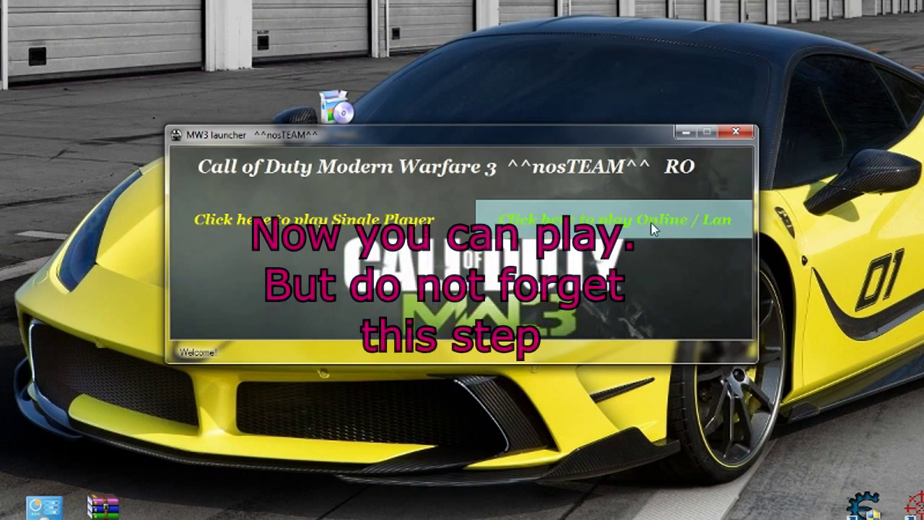
pyautogui.click(684, 219)
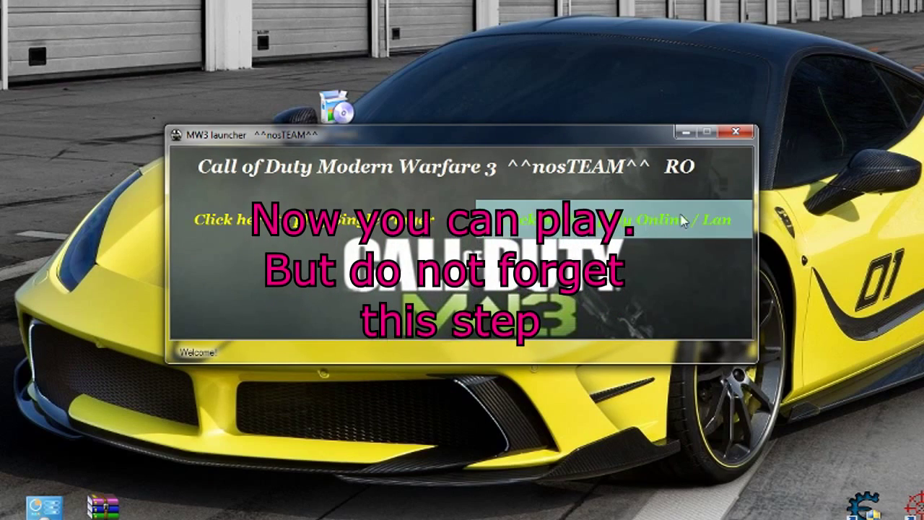